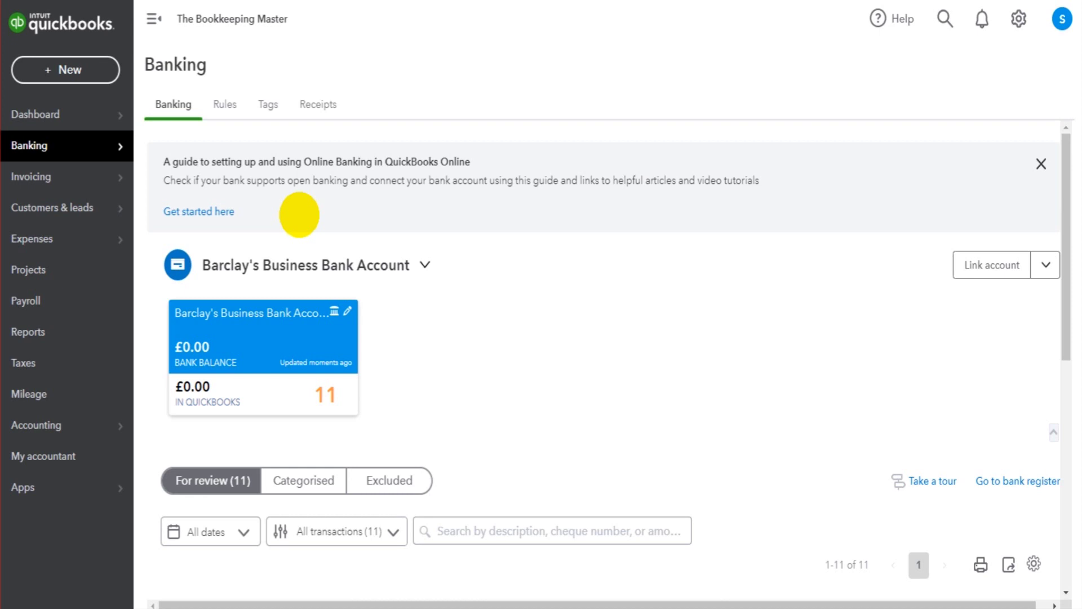
Compare the bank feed against the spreadsheet's descriptions and amounts in B2:C10.
scroll(551, 297, "down", 3)
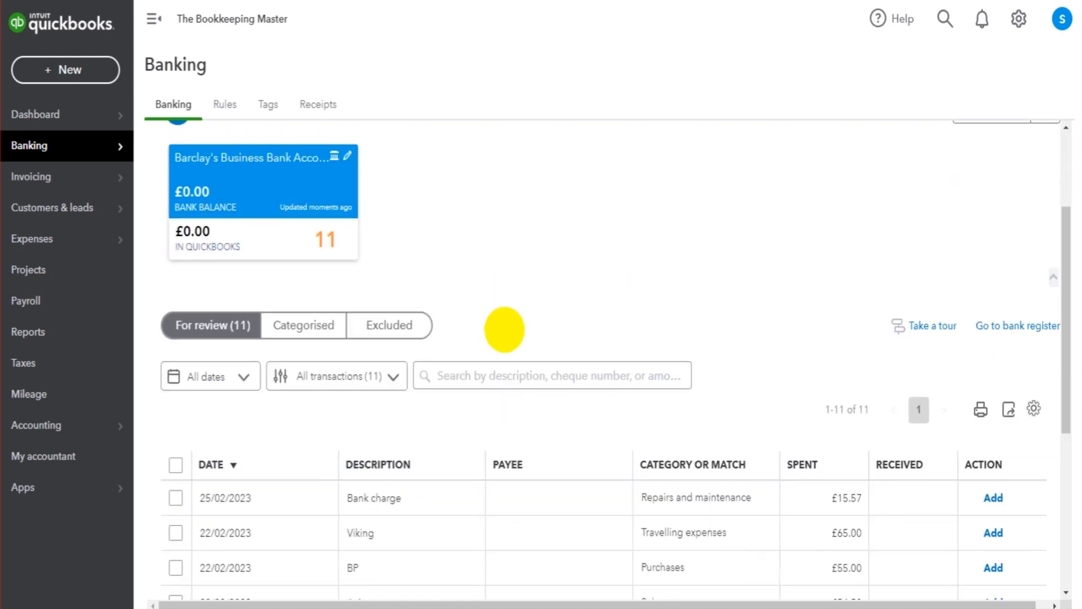
scroll(643, 212, "down", 6)
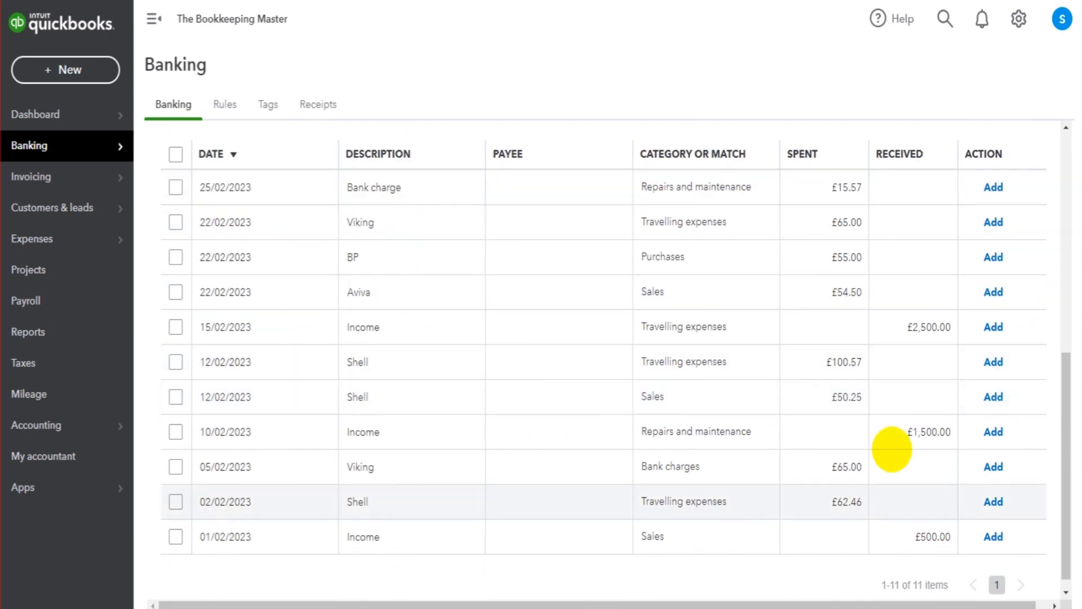
scroll(338, 319, "up", 6)
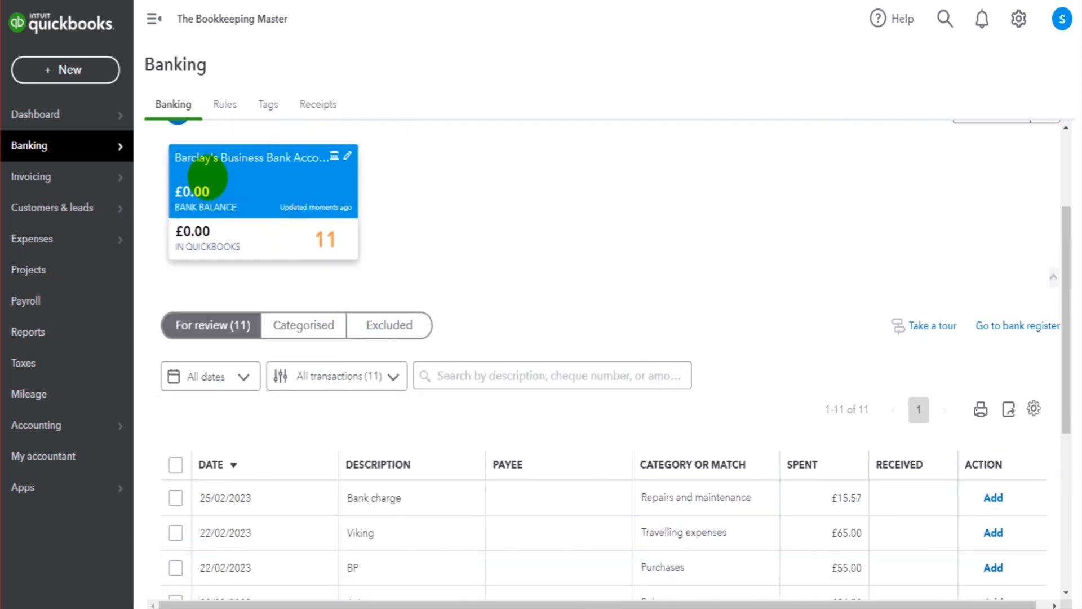
scroll(332, 237, "down", 4)
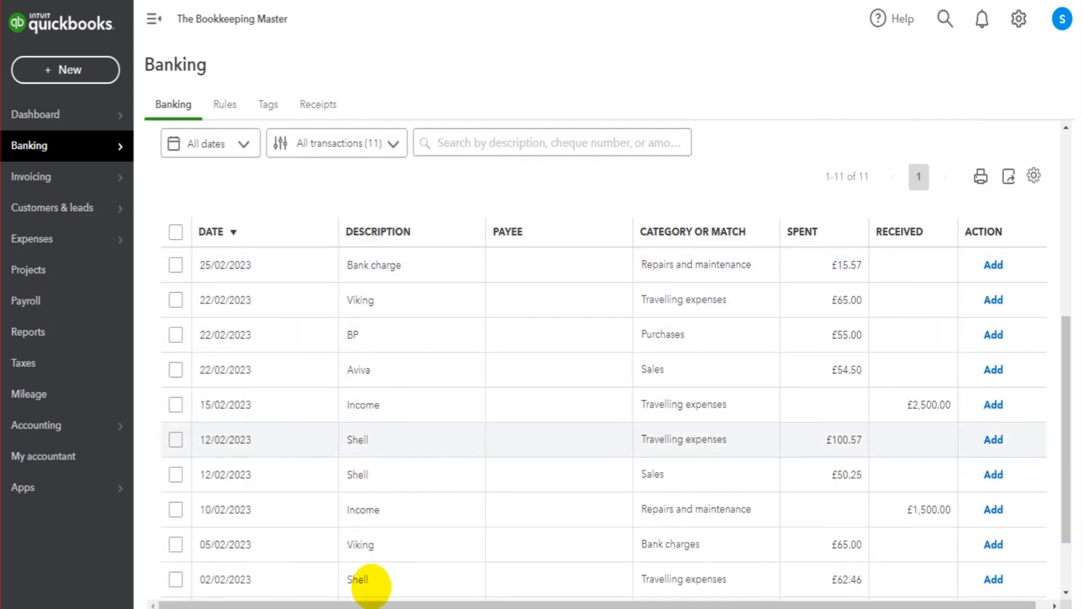
scroll(370, 586, "down", 2)
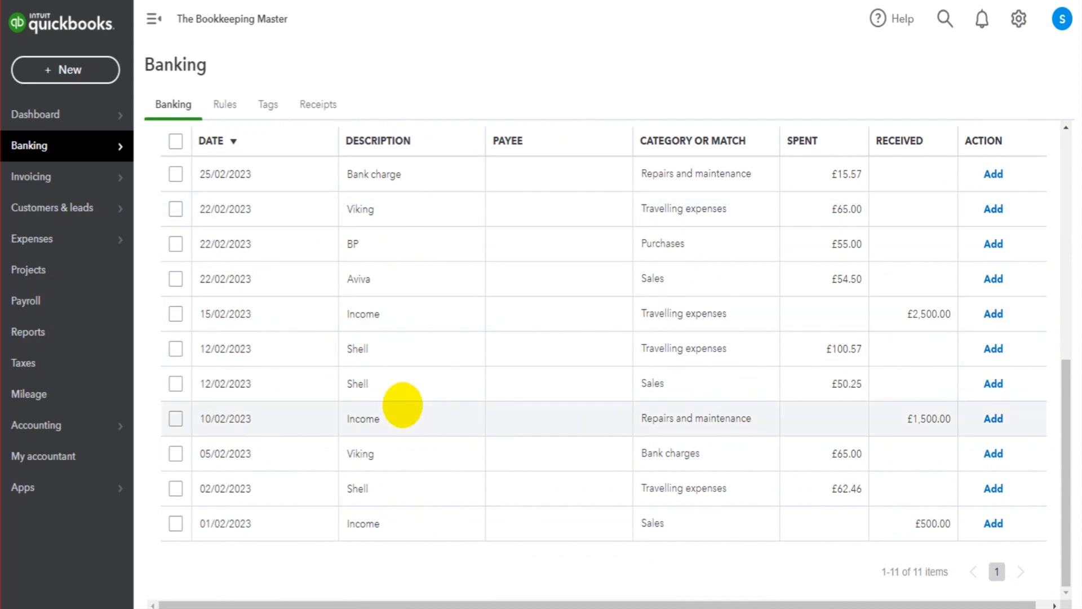
scroll(403, 405, "up", 3)
scroll(564, 406, "up", 1)
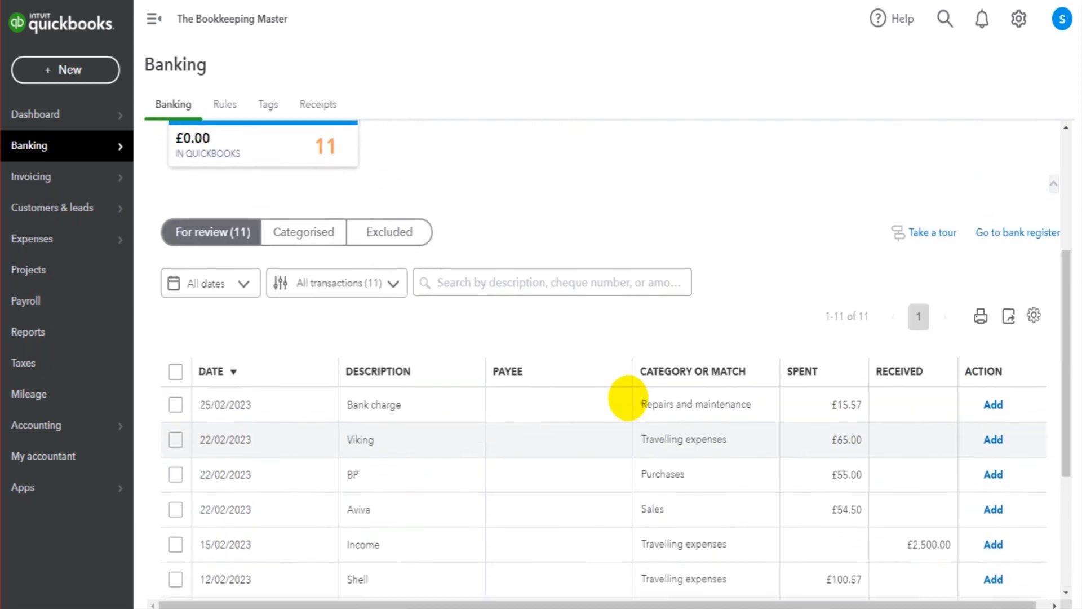
scroll(628, 398, "down", 4)
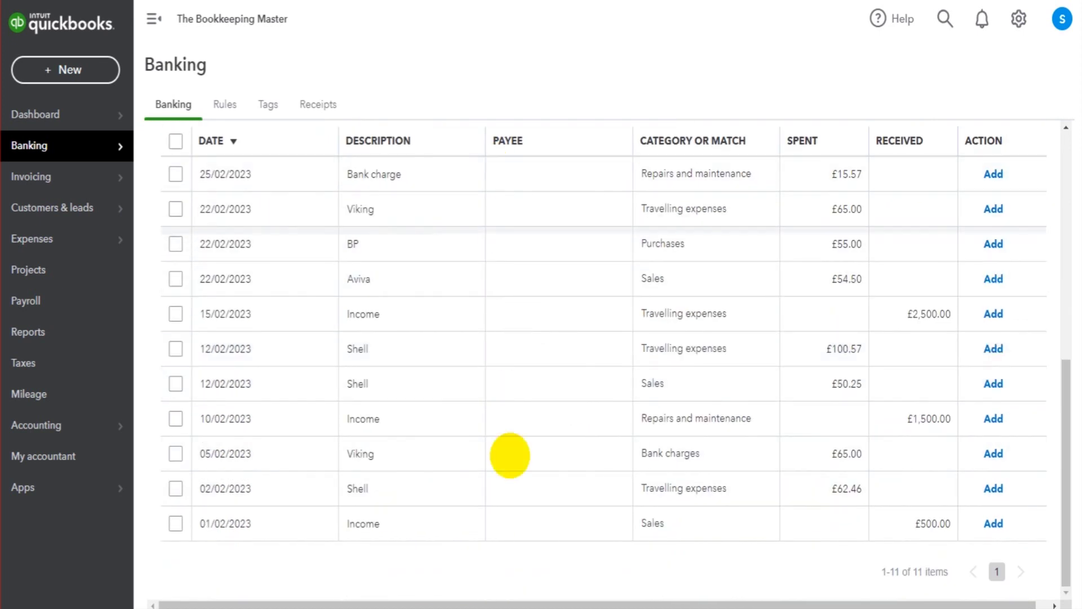
left_click(345, 598)
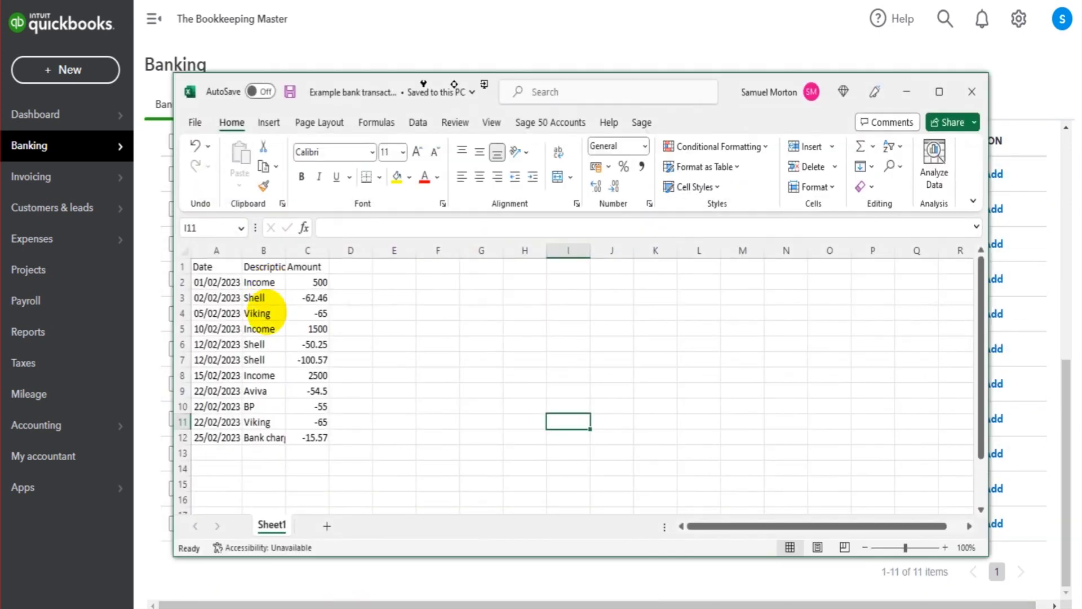
left_click_drag(273, 282, 307, 407)
left_click(393, 407)
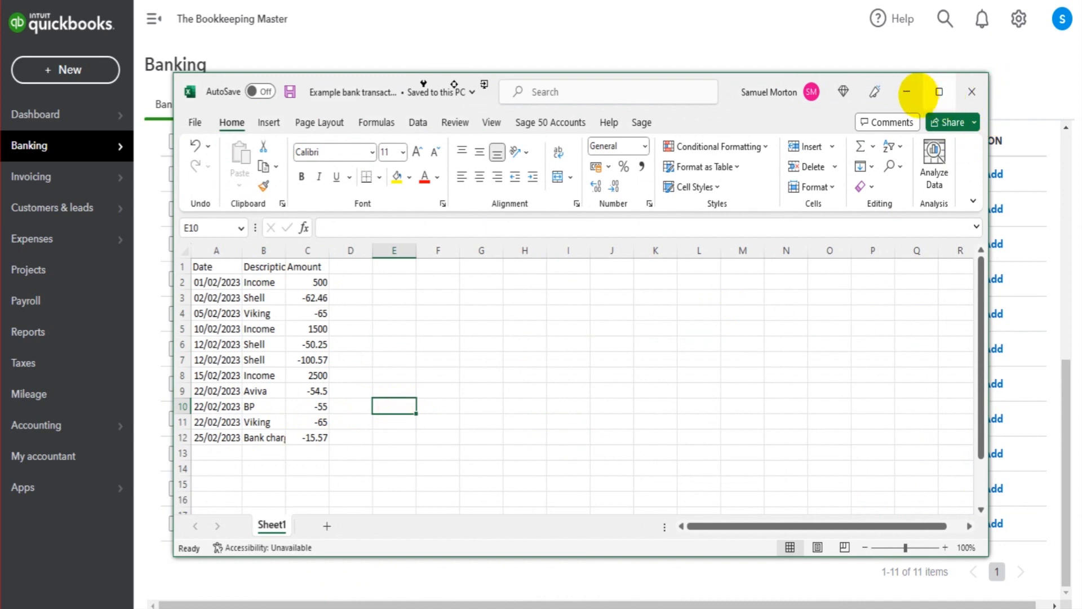
left_click(907, 92)
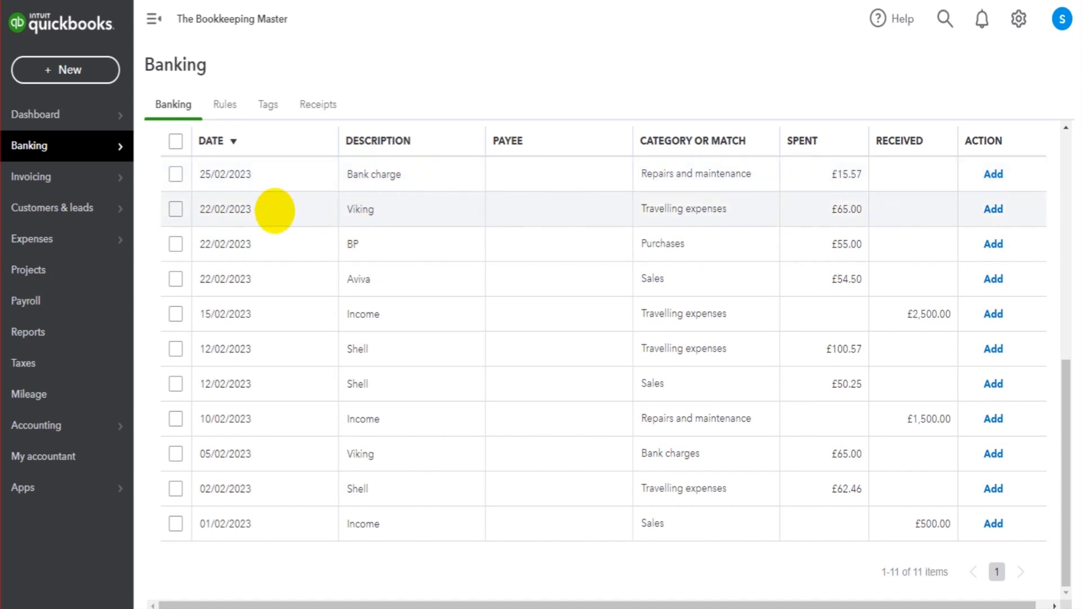
Scroll through the bank-feed transactions awaiting review.
mouse_move(92, 420)
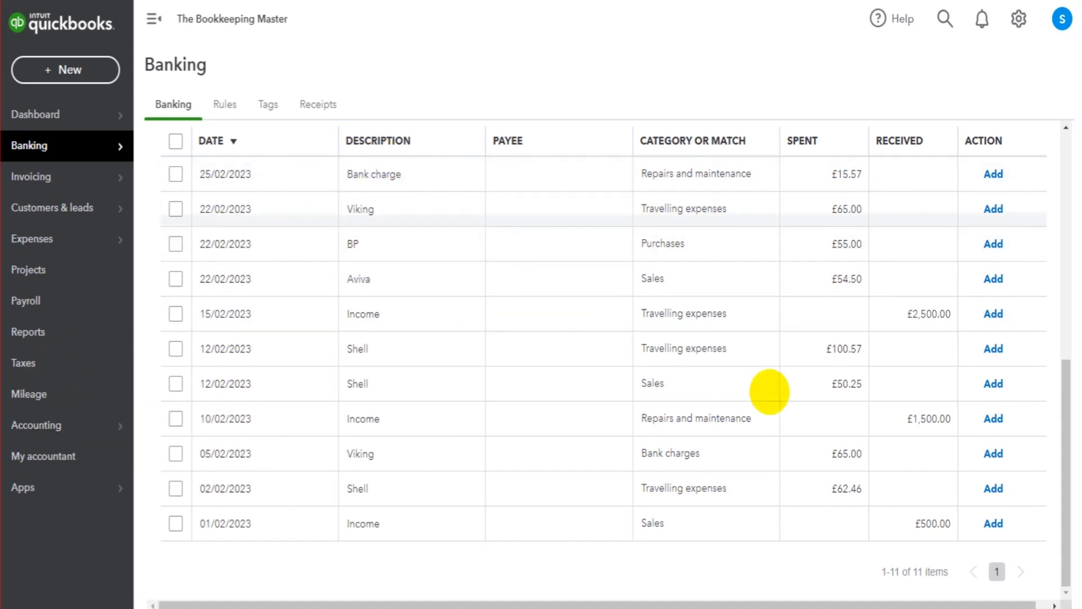
scroll(979, 322, "up", 3)
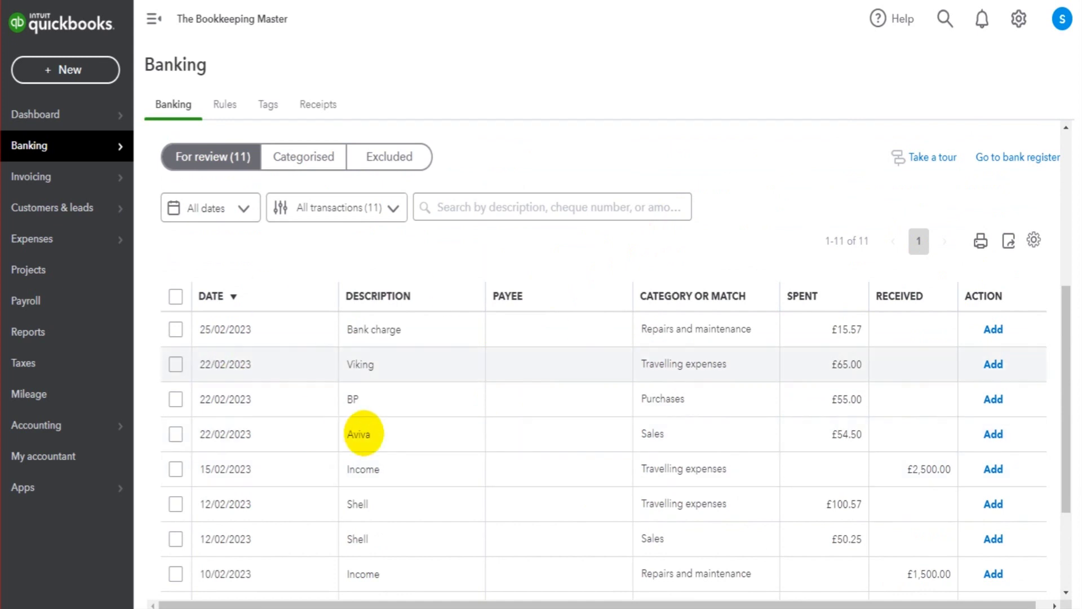
scroll(363, 432, "down", 3)
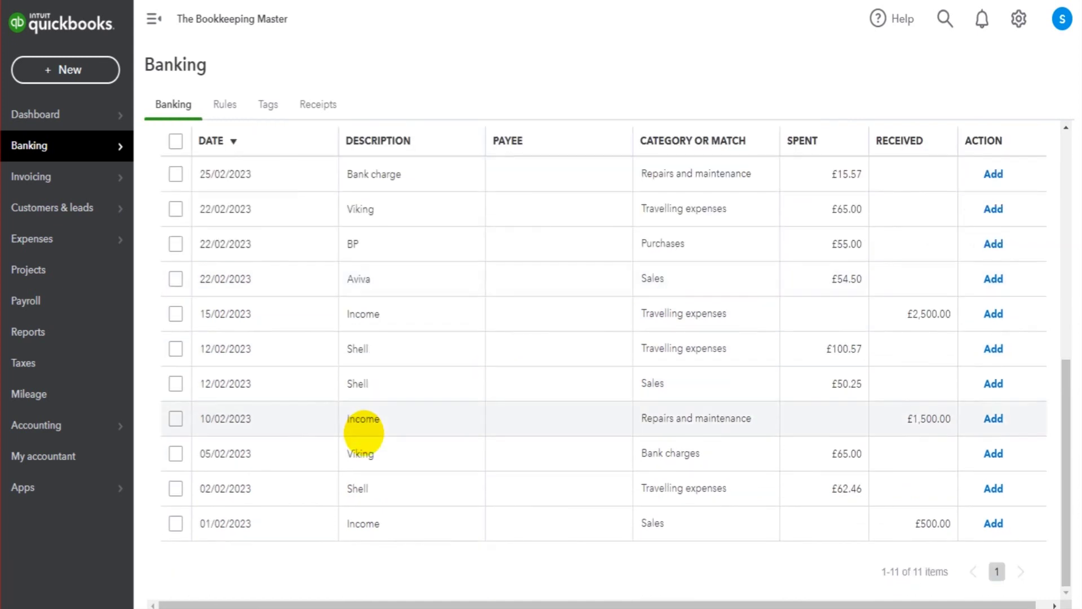
scroll(363, 433, "up", 2)
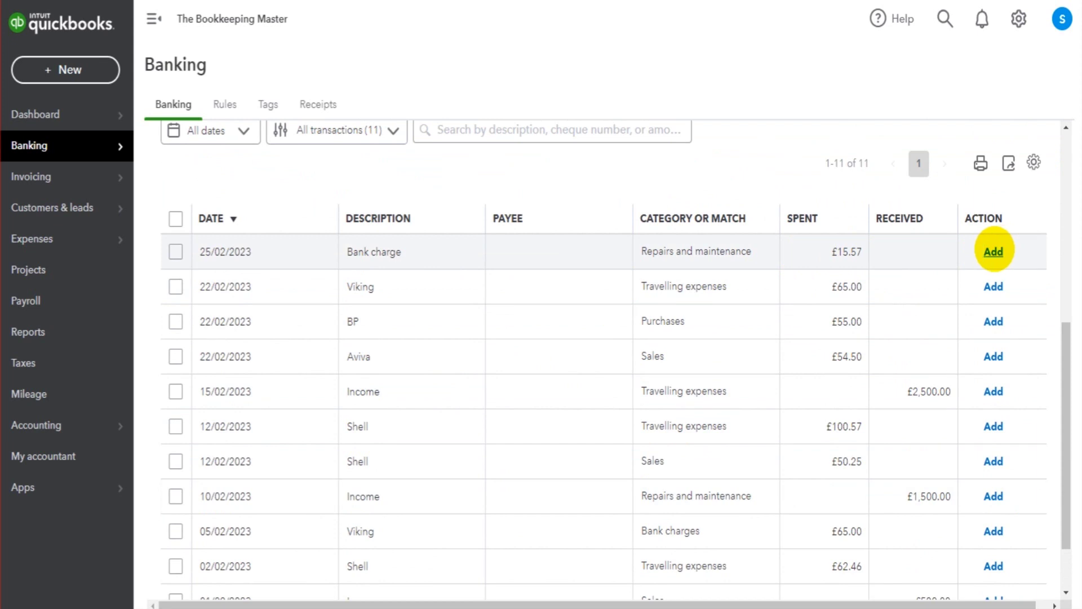
scroll(290, 297, "up", 5)
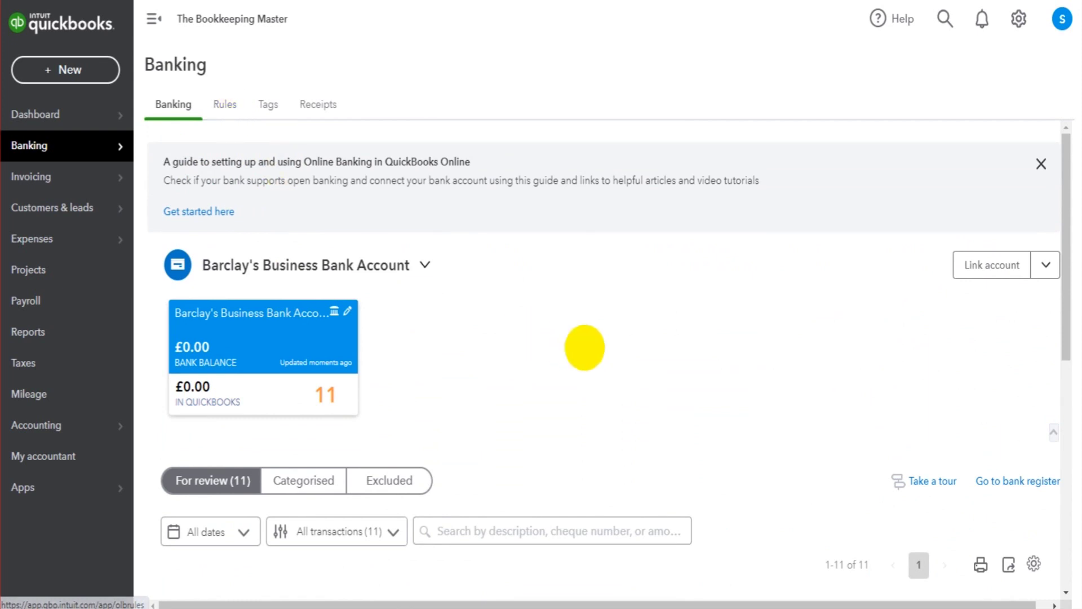
scroll(613, 348, "down", 3)
scroll(785, 295, "down", 3)
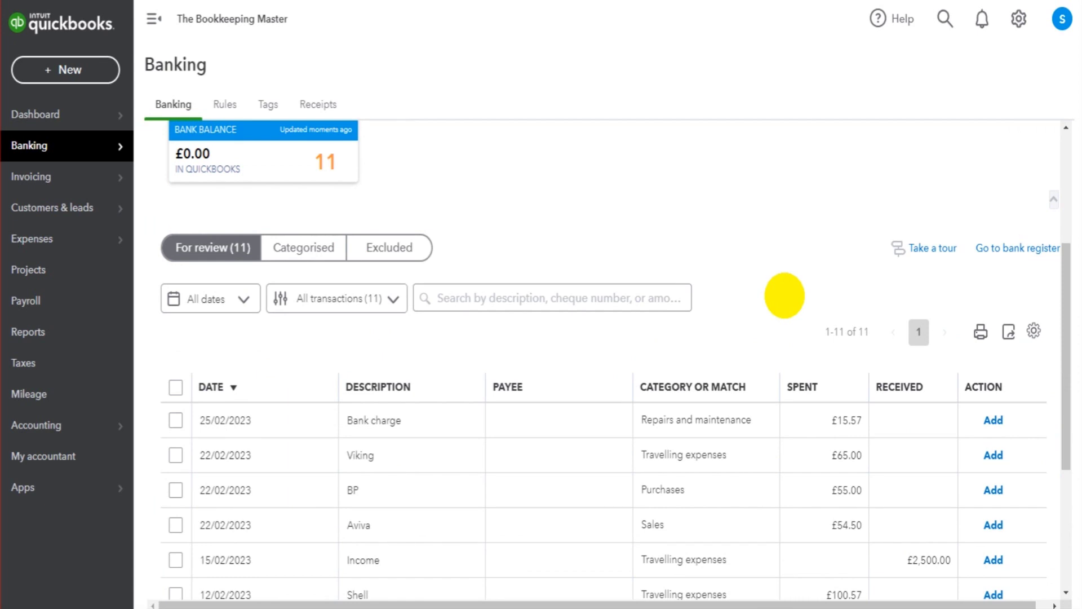
scroll(775, 297, "down", 4)
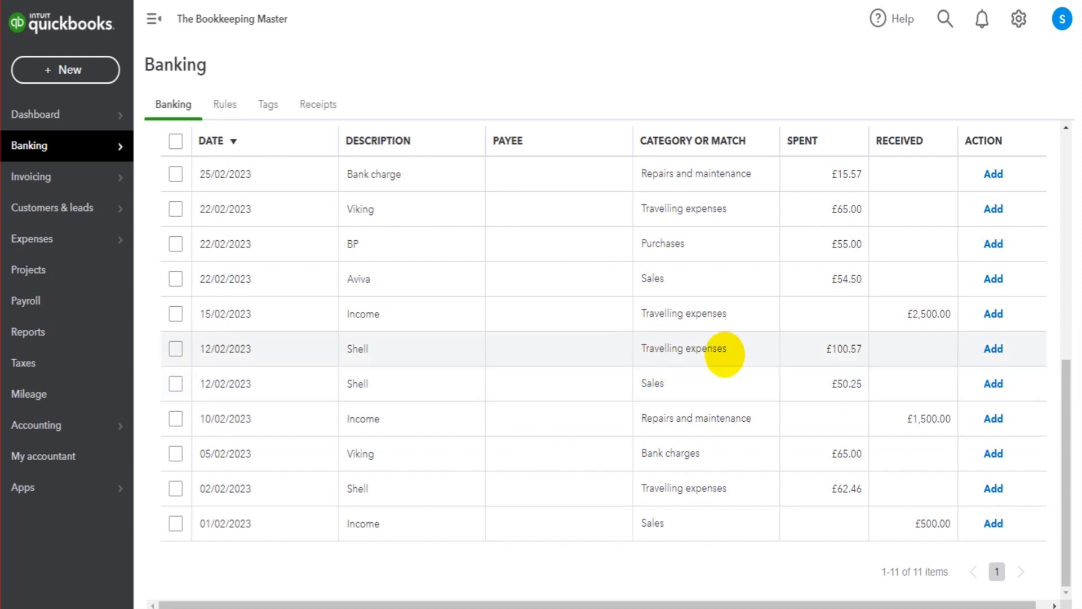
scroll(654, 327, "up", 3)
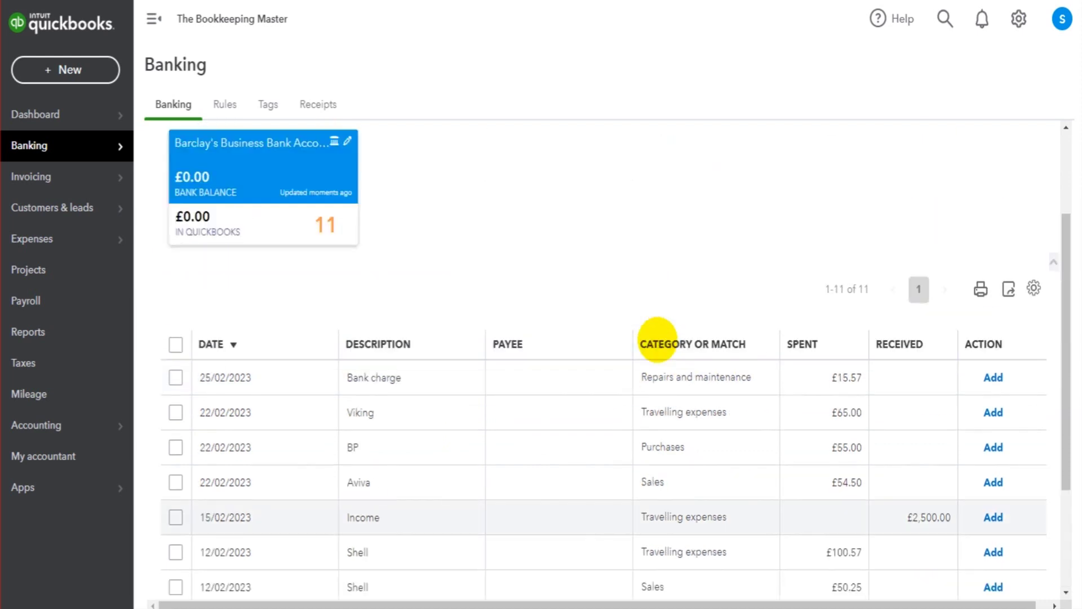
scroll(658, 338, "up", 3)
Draft a new rule named Fuel with description conditions containing Shell and BP.
left_click(219, 104)
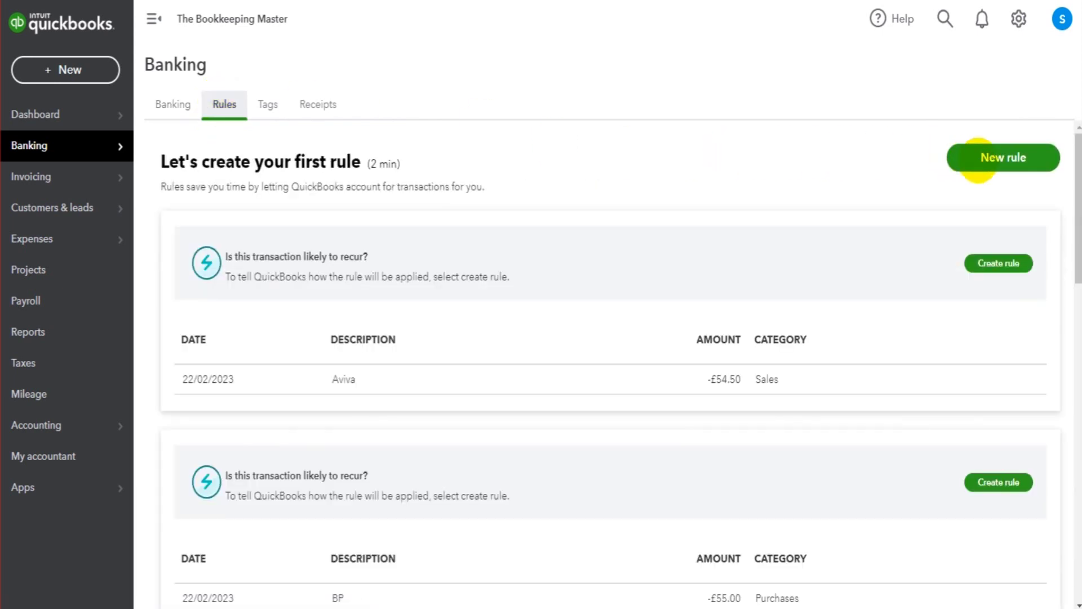
left_click(978, 159)
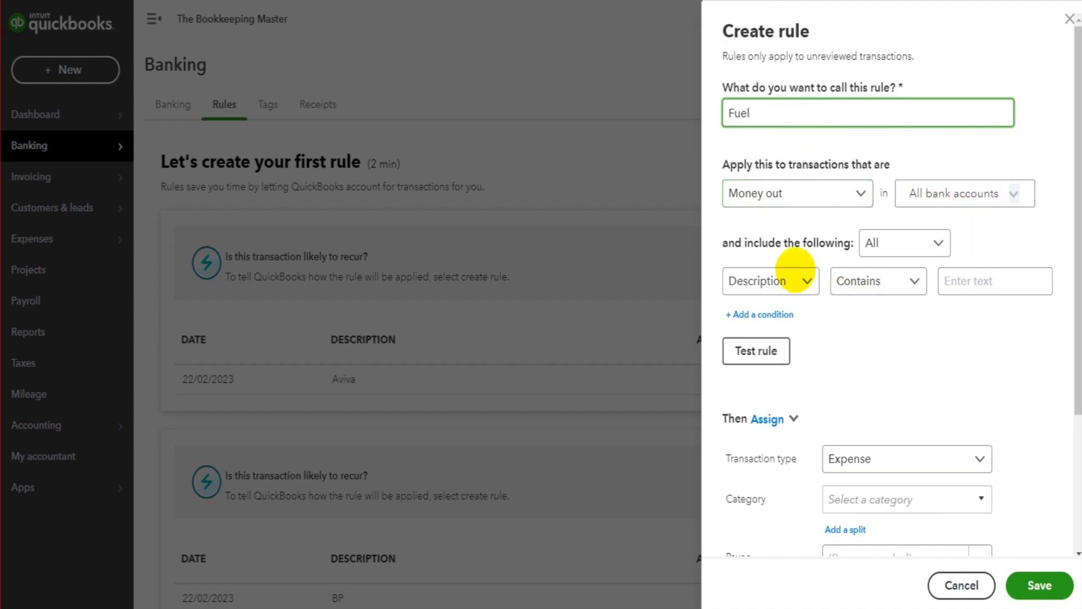
left_click(978, 280)
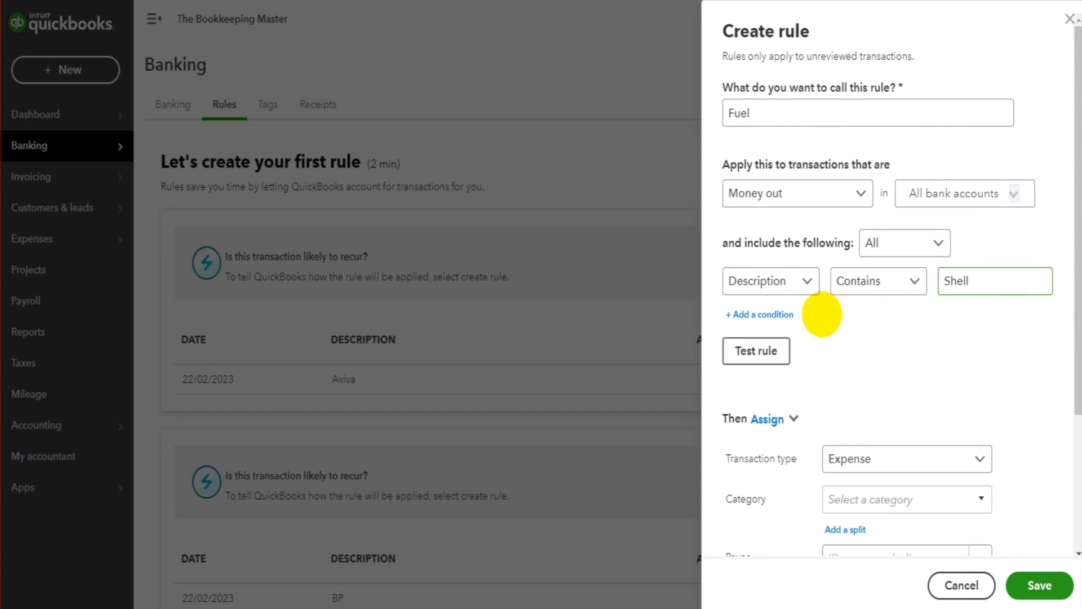
left_click(764, 314)
left_click(988, 319)
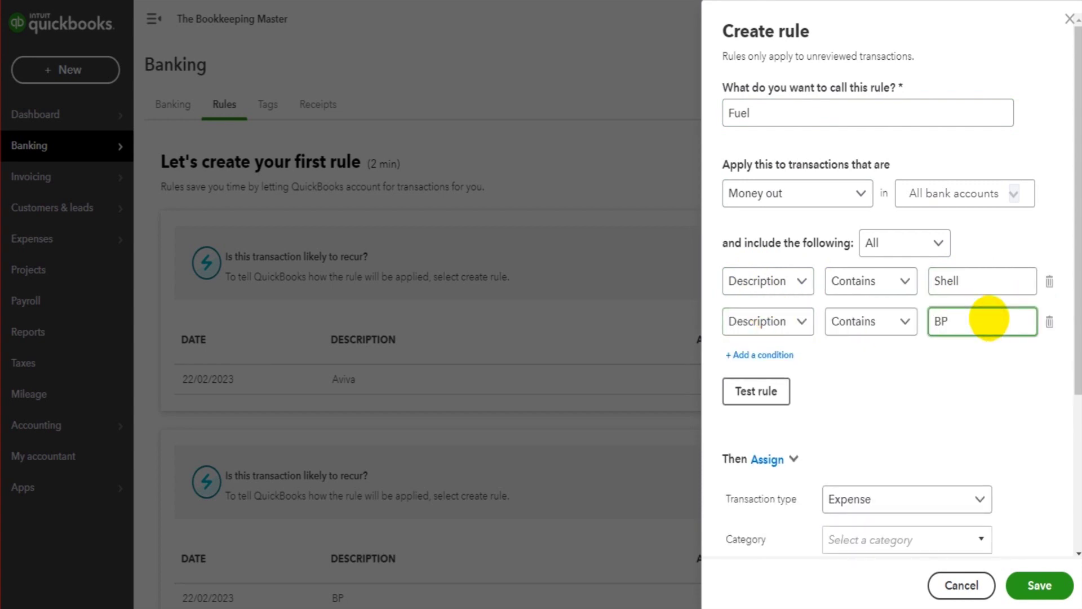
Set the Fuel rule's category to Travelling expenses.
scroll(986, 319, "down", 4)
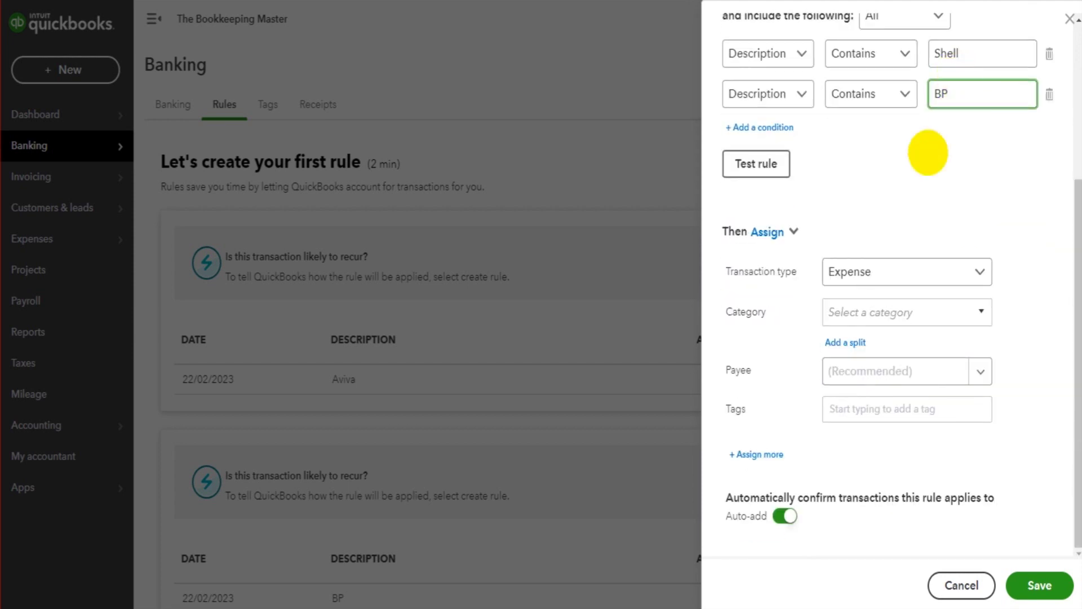
left_click(914, 311)
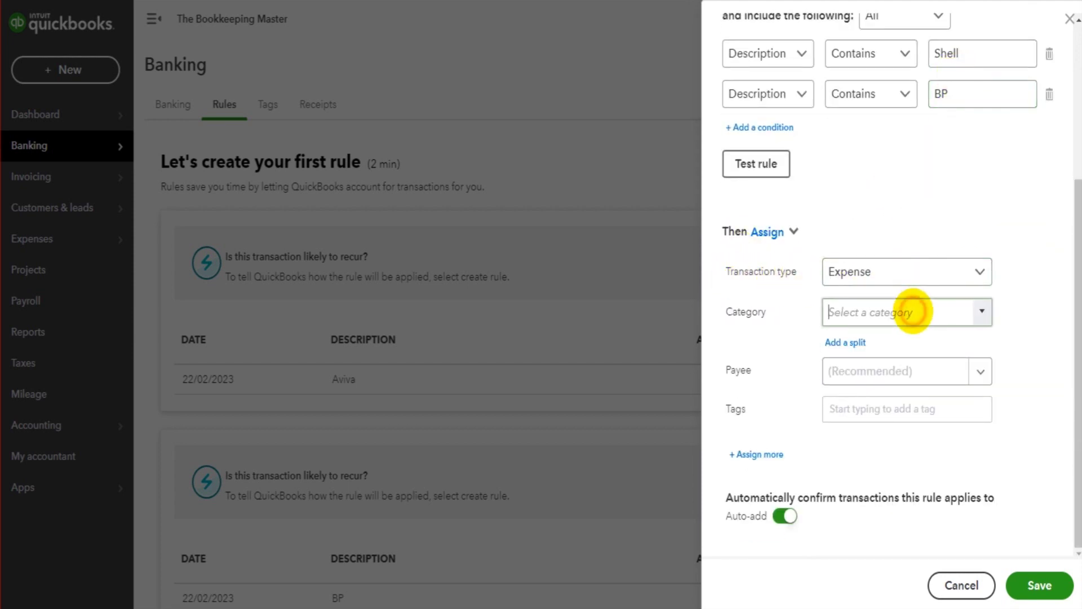
type("TraVC")
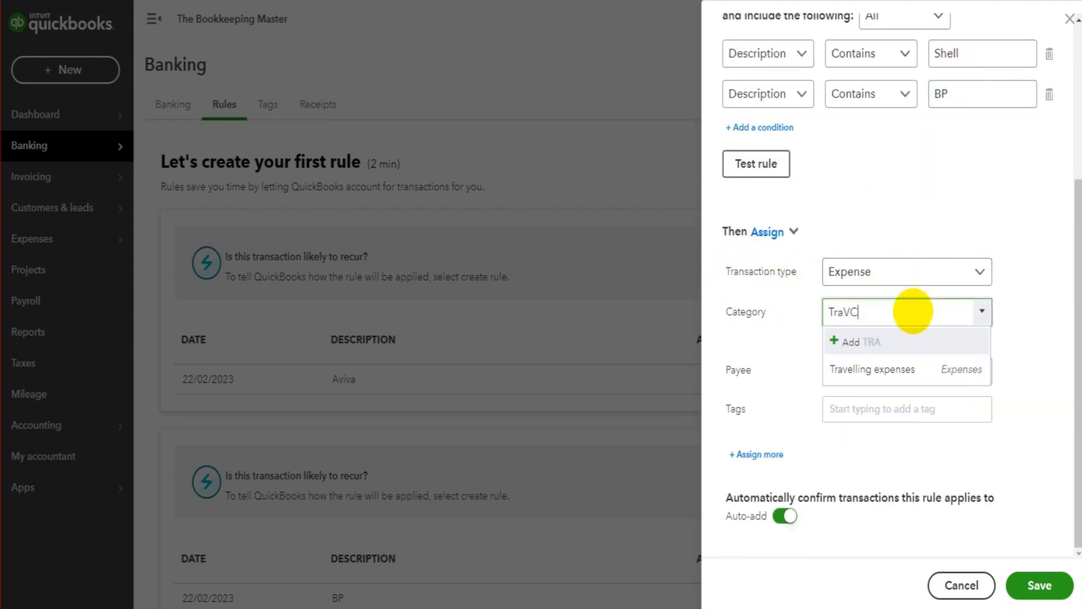
key("BackSpace")
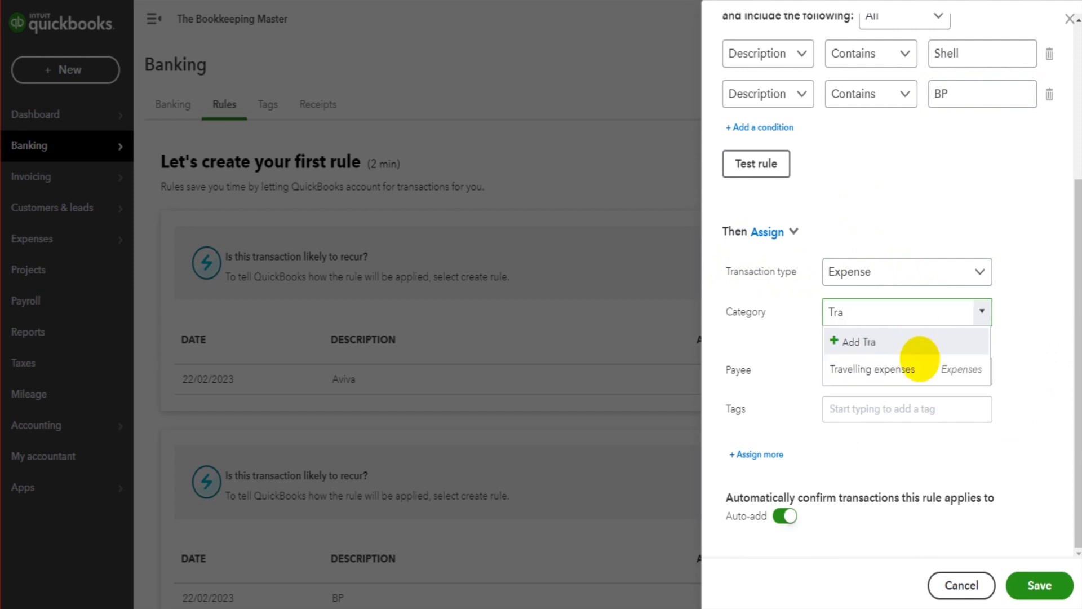
left_click(919, 370)
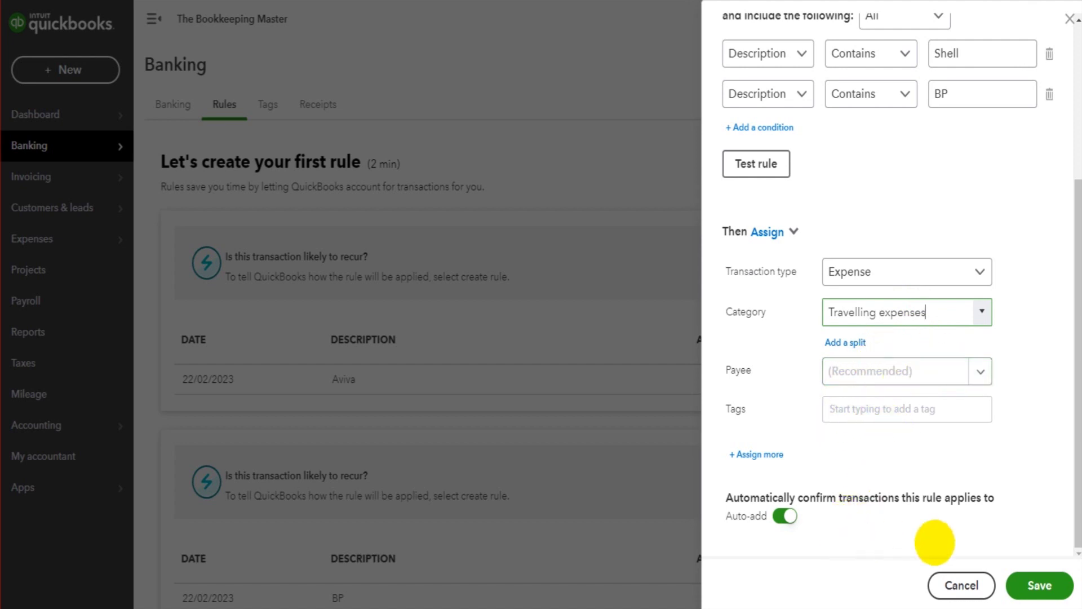
scroll(1014, 530, "up", 5)
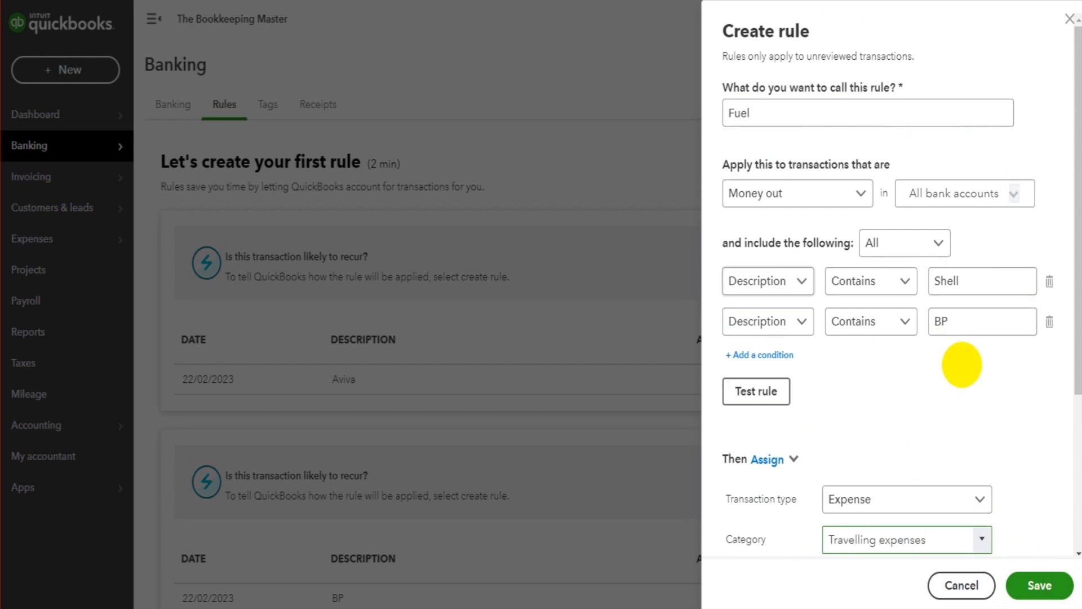
Switch the rule to match Any condition and check the Shell and BP values.
left_click(905, 242)
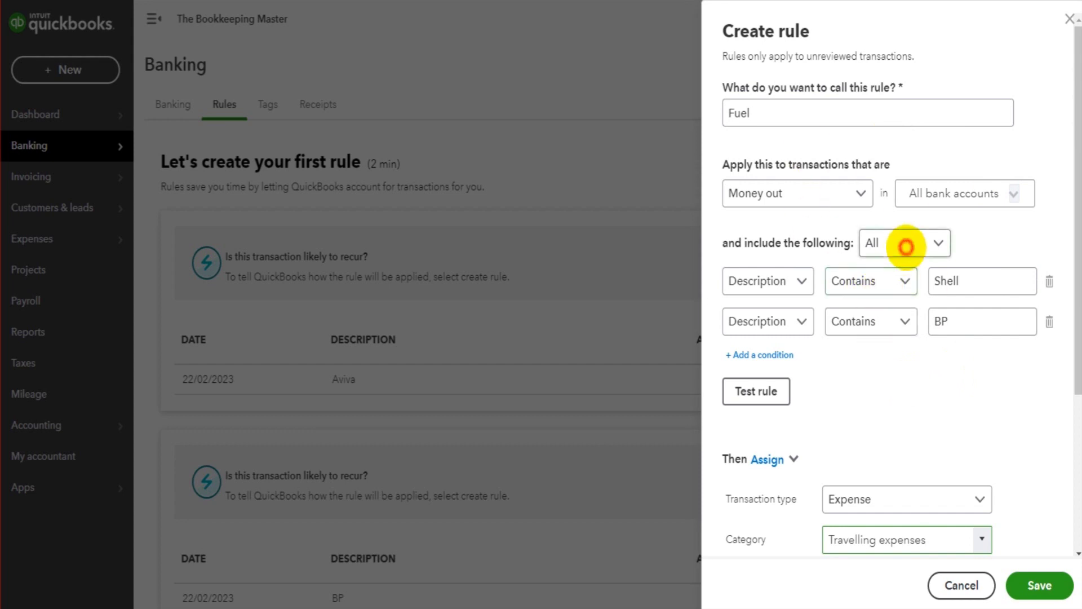
left_click(897, 276)
left_click(987, 288)
double_click(988, 288)
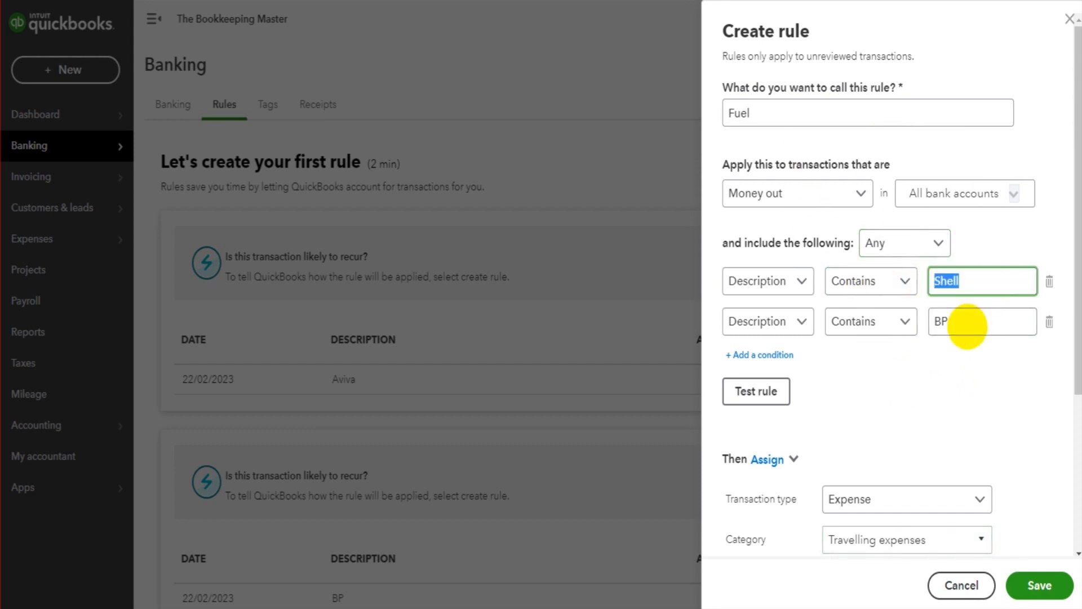
left_click(962, 321)
double_click(962, 322)
left_click(975, 282)
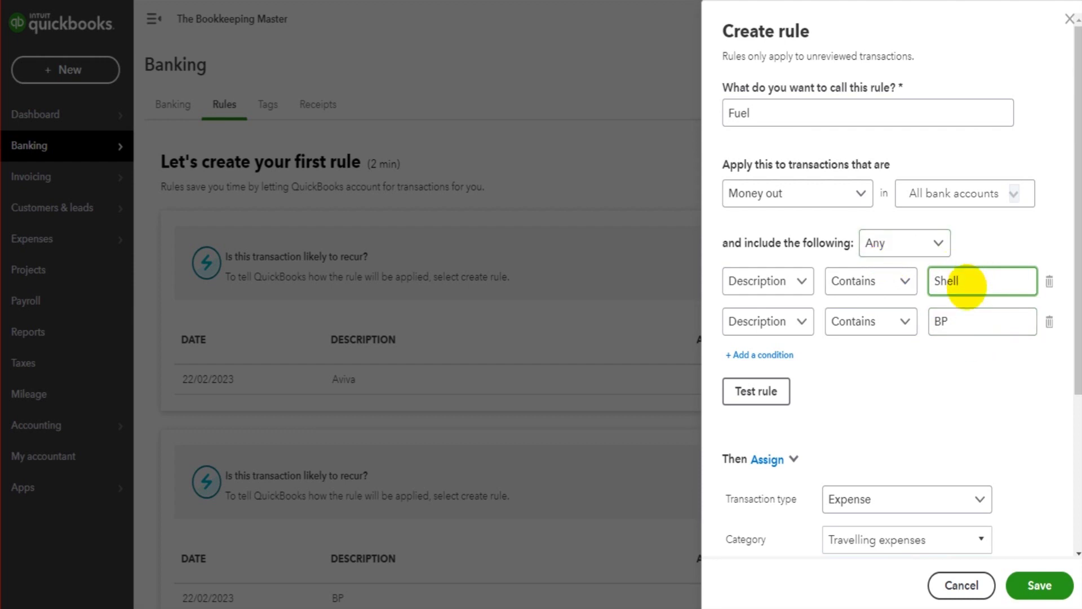
scroll(926, 323, "down", 4)
scroll(906, 353, "up", 4)
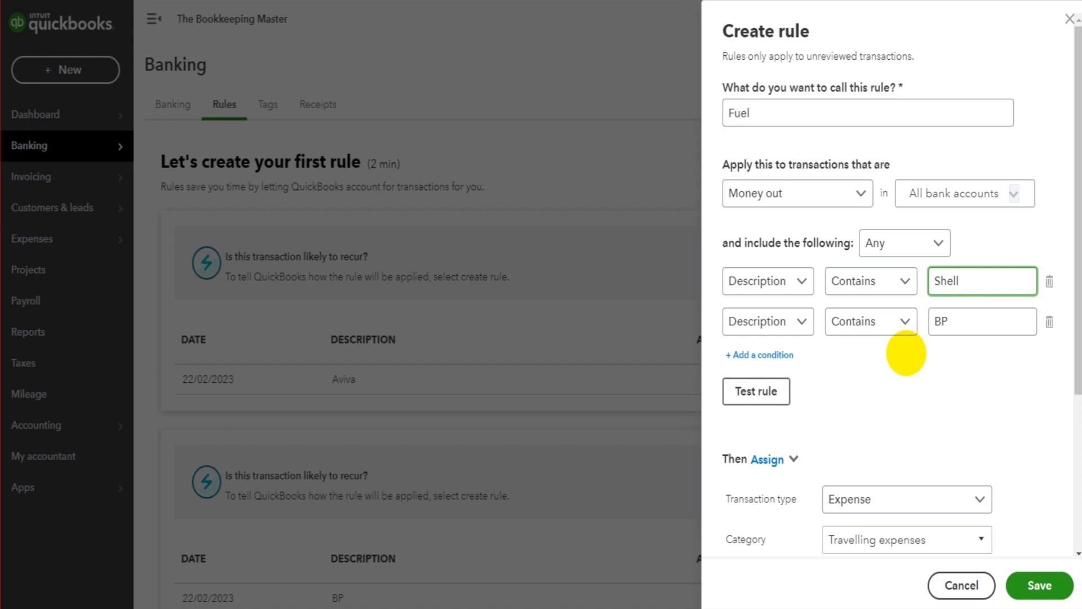
scroll(906, 354, "down", 3)
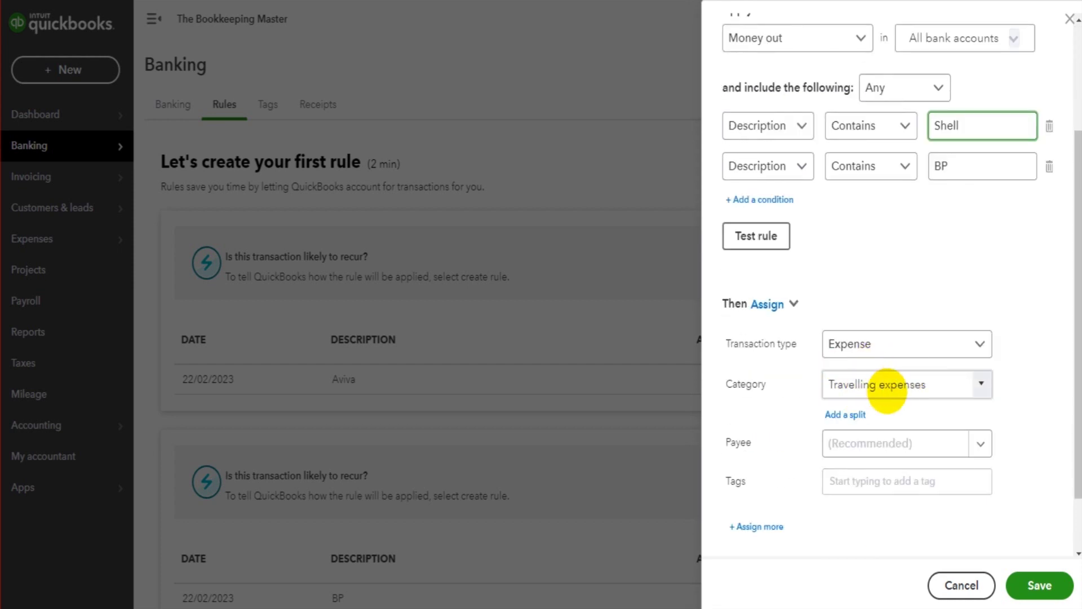
scroll(887, 391, "up", 1)
Recheck the Shell and BP conditions, save the Fuel rule and dismiss the confirmation.
double_click(1003, 210)
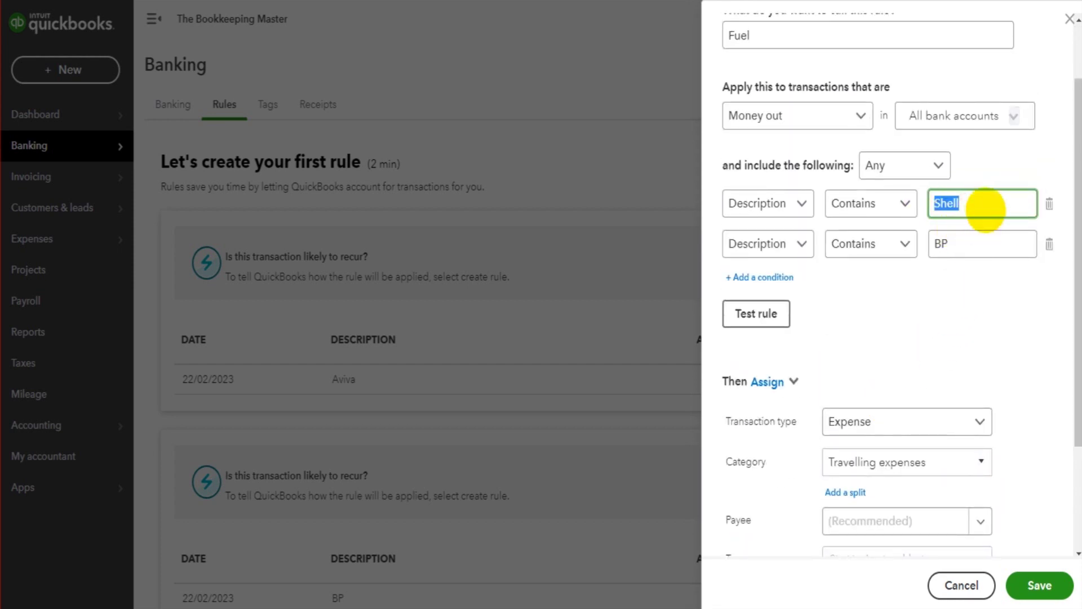
left_click(967, 242)
scroll(964, 227, "up", 2)
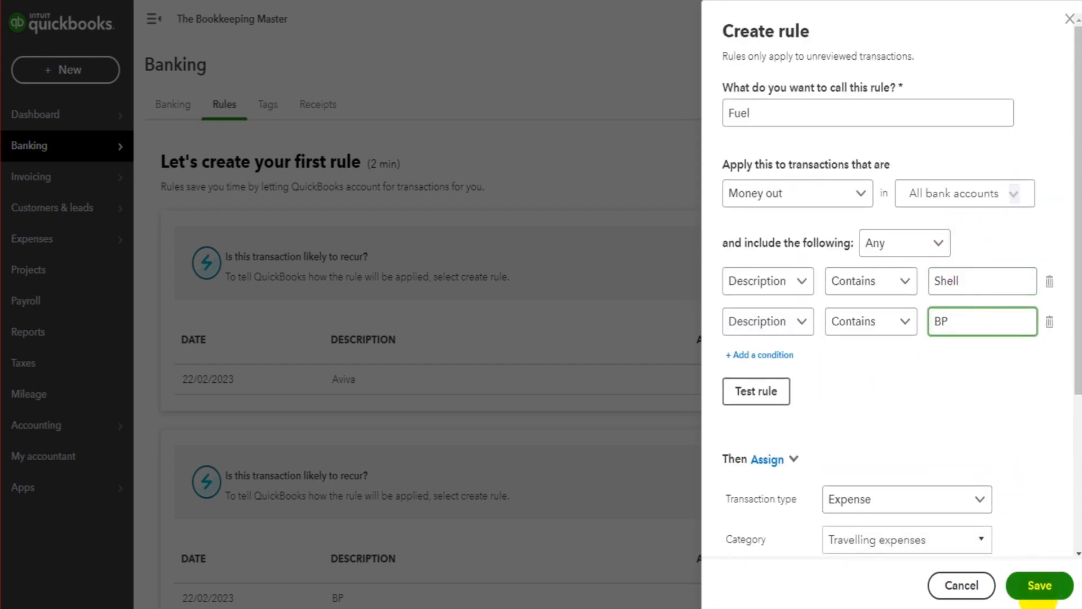
left_click(1039, 587)
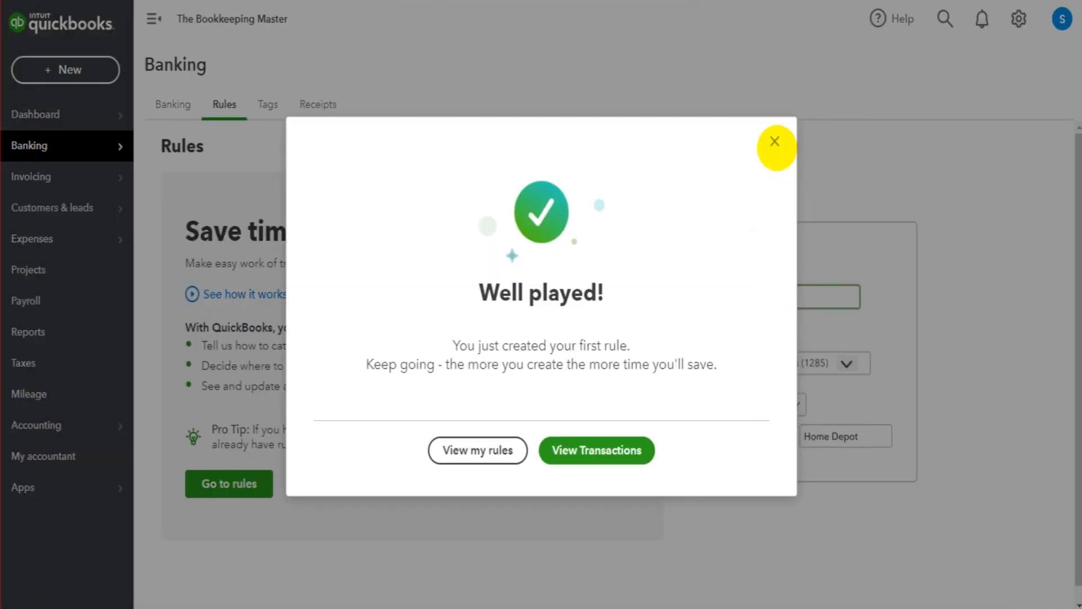
left_click(775, 141)
Scroll through the seven For review transactions in the bank feed.
left_click(171, 108)
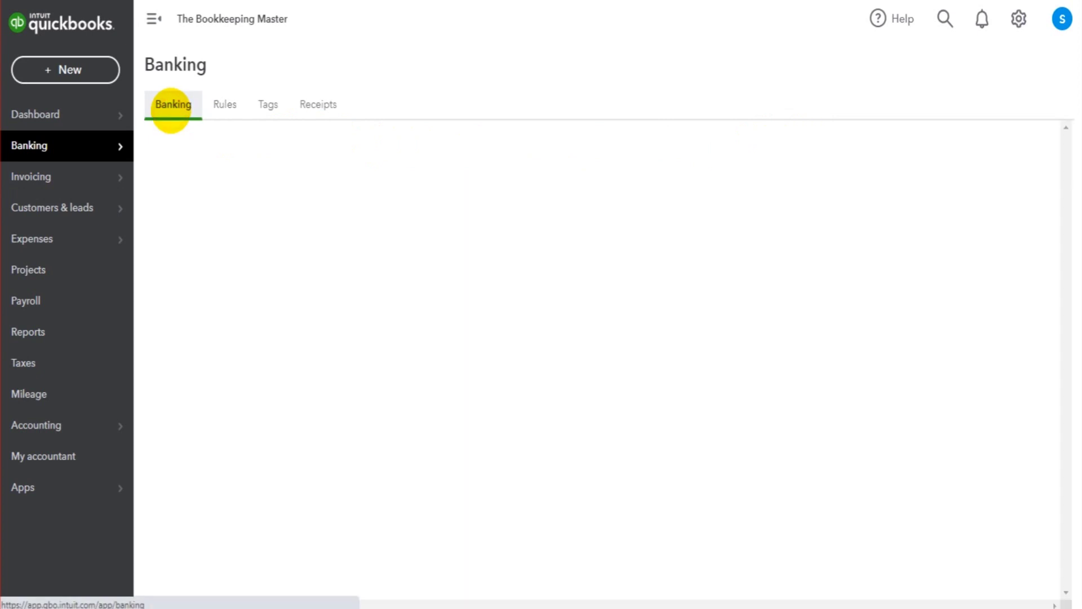
scroll(292, 202, "down", 3)
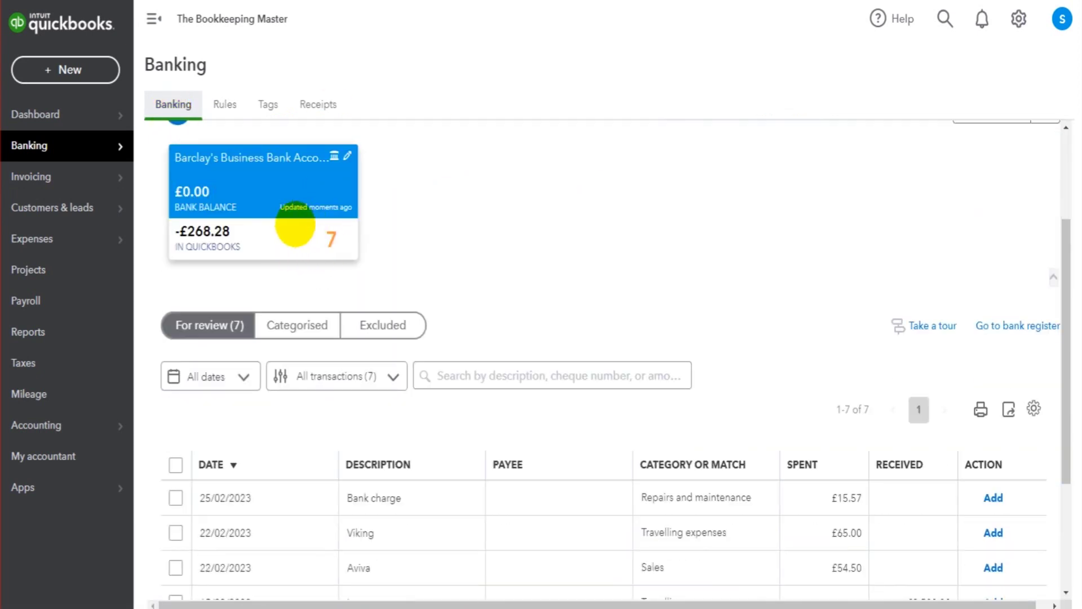
scroll(533, 251, "down", 3)
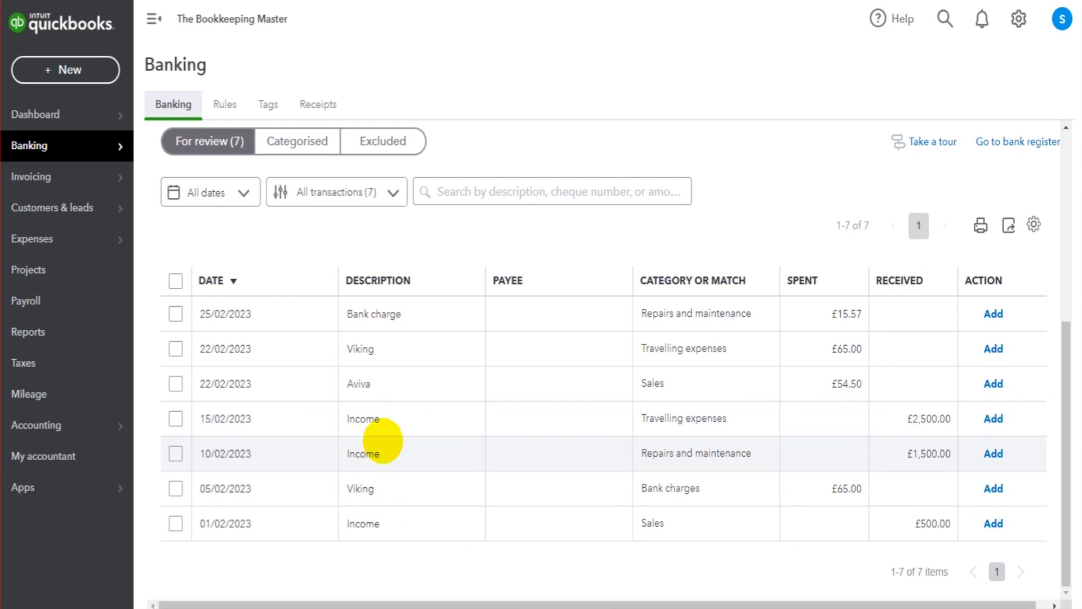
scroll(395, 424, "up", 5)
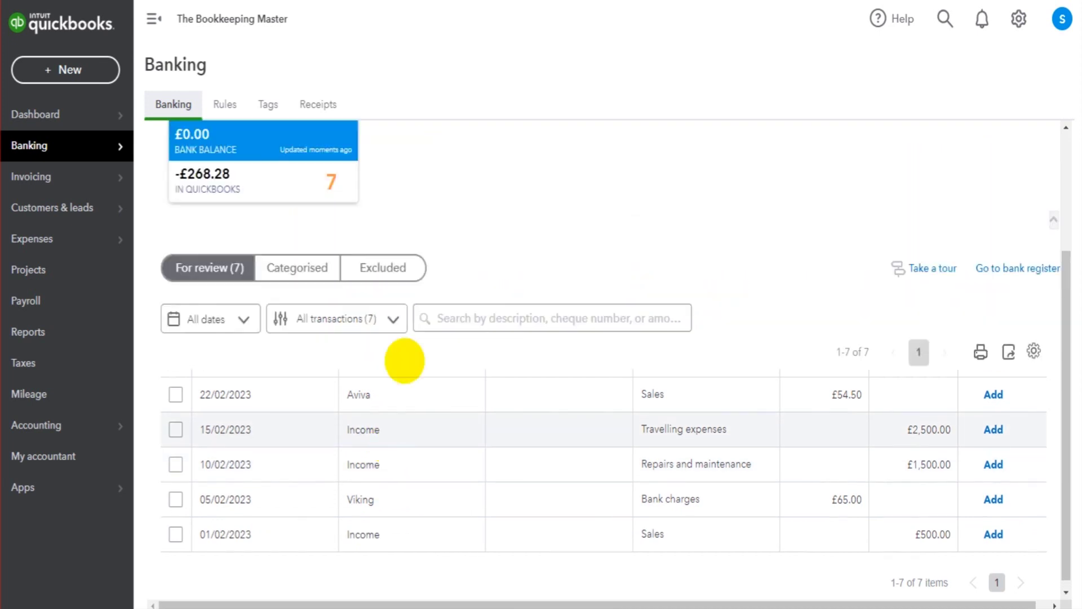
left_click(219, 105)
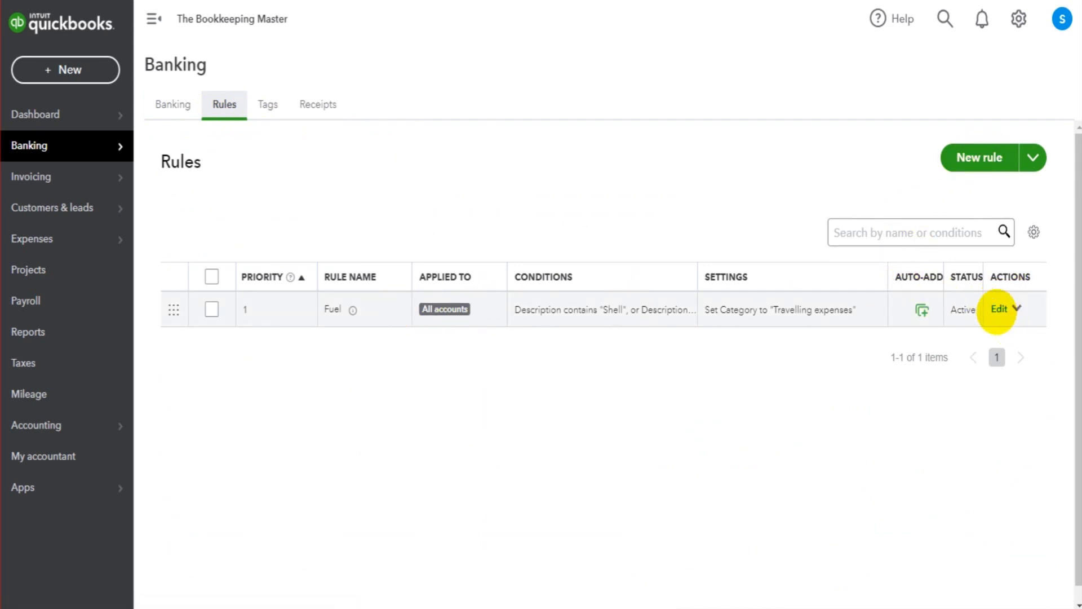
Add a third Fuel rule condition matching Esso and save the rule.
left_click(999, 309)
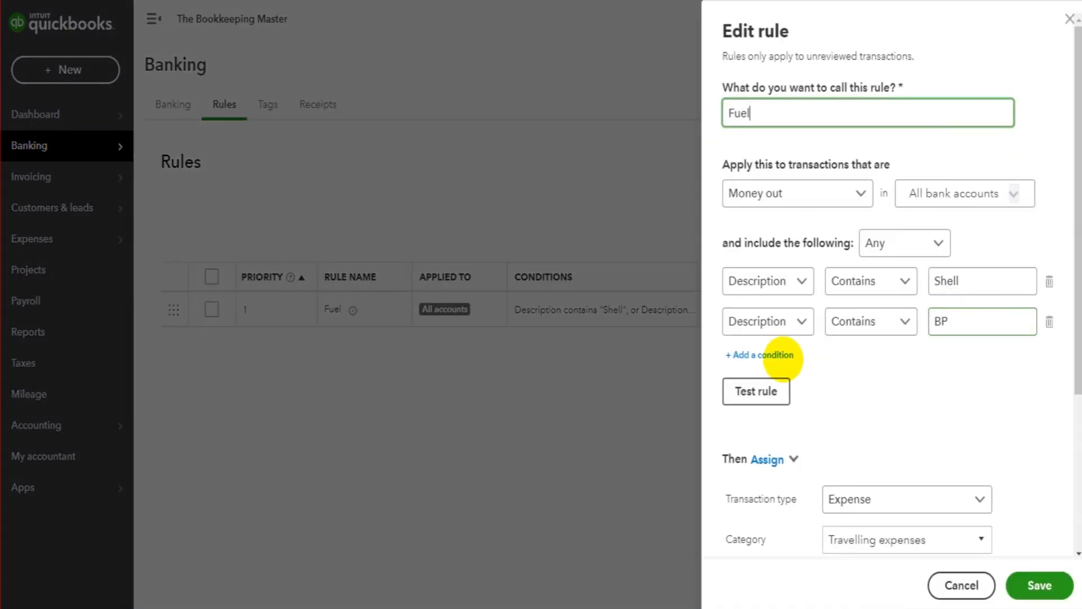
left_click(776, 355)
left_click(981, 364)
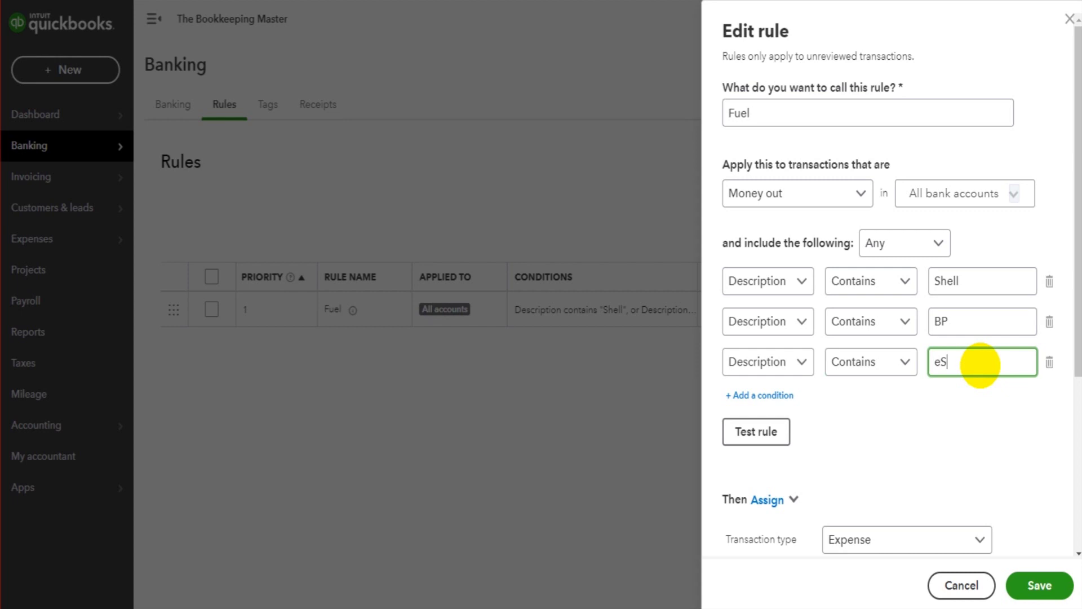
type("e")
key("BackSpace")
type("Esso")
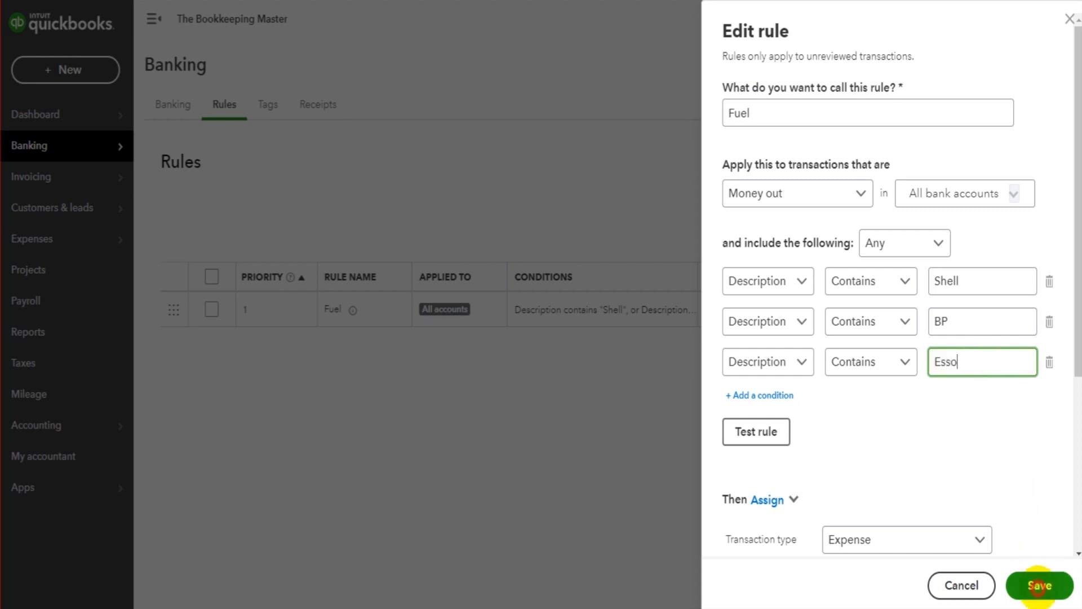
left_click(1039, 585)
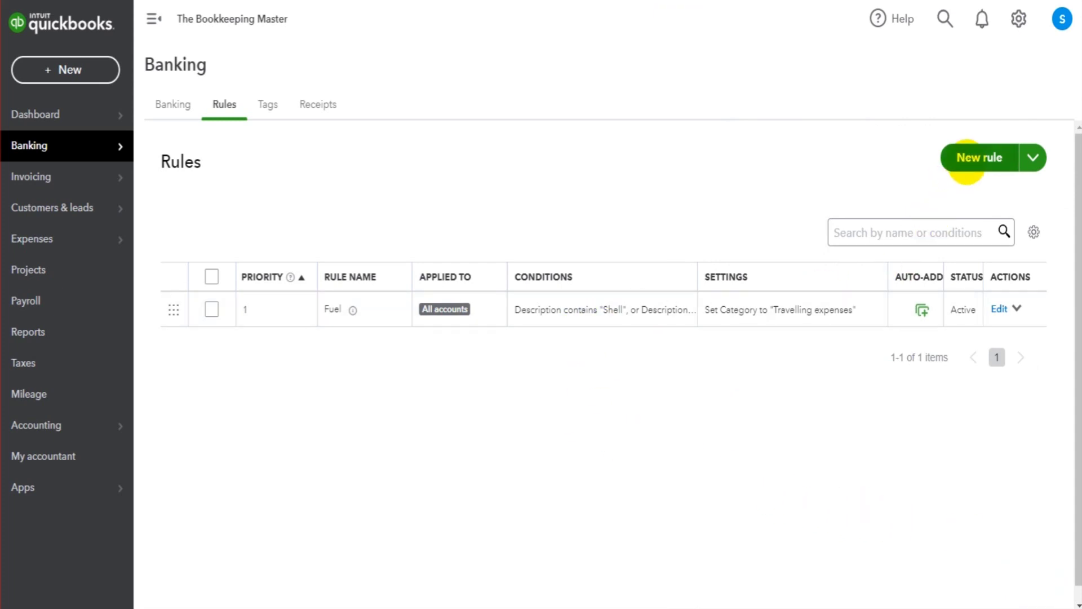
Start a money-in rule named Sales matching descriptions containing Income.
left_click(967, 159)
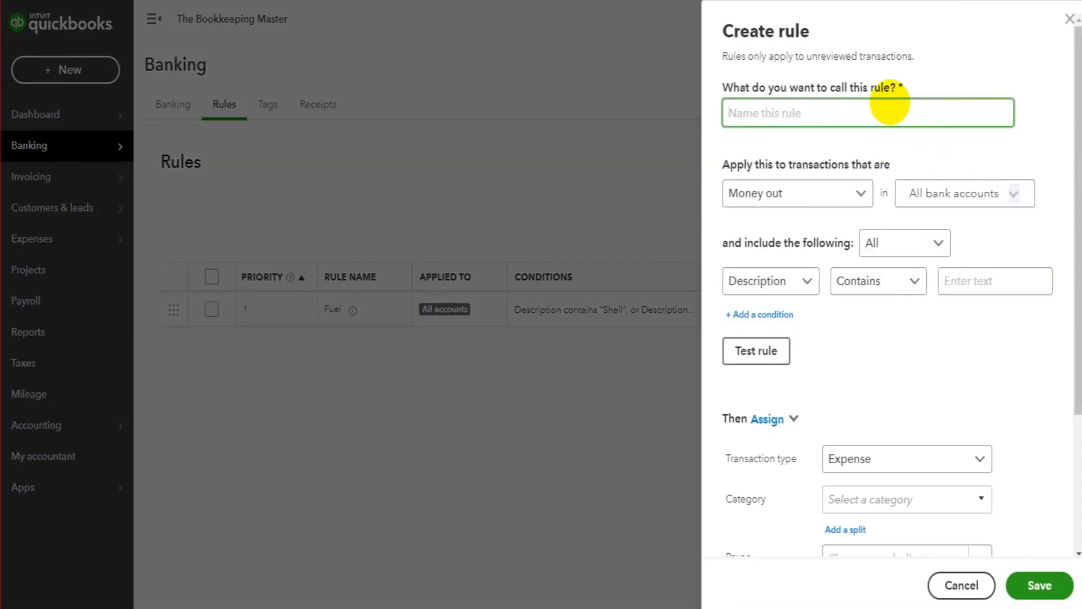
type("Sales")
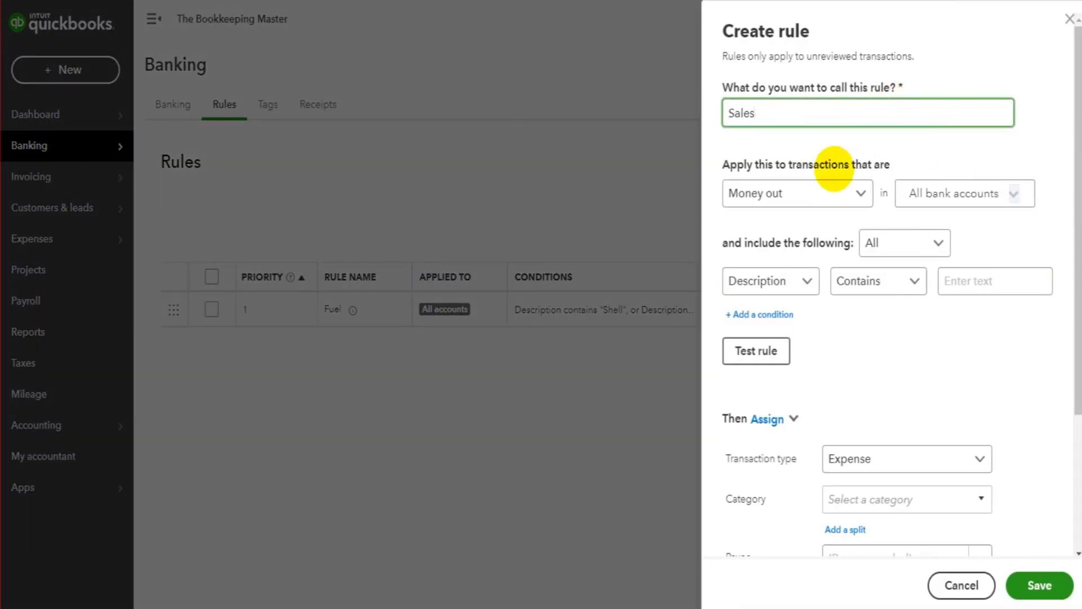
left_click(828, 197)
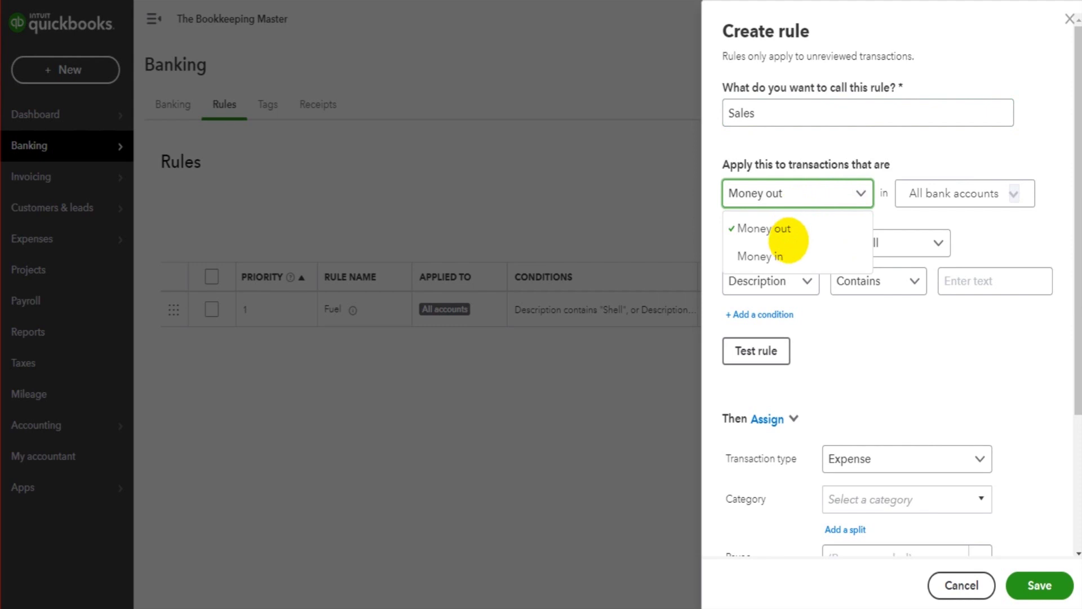
left_click(769, 250)
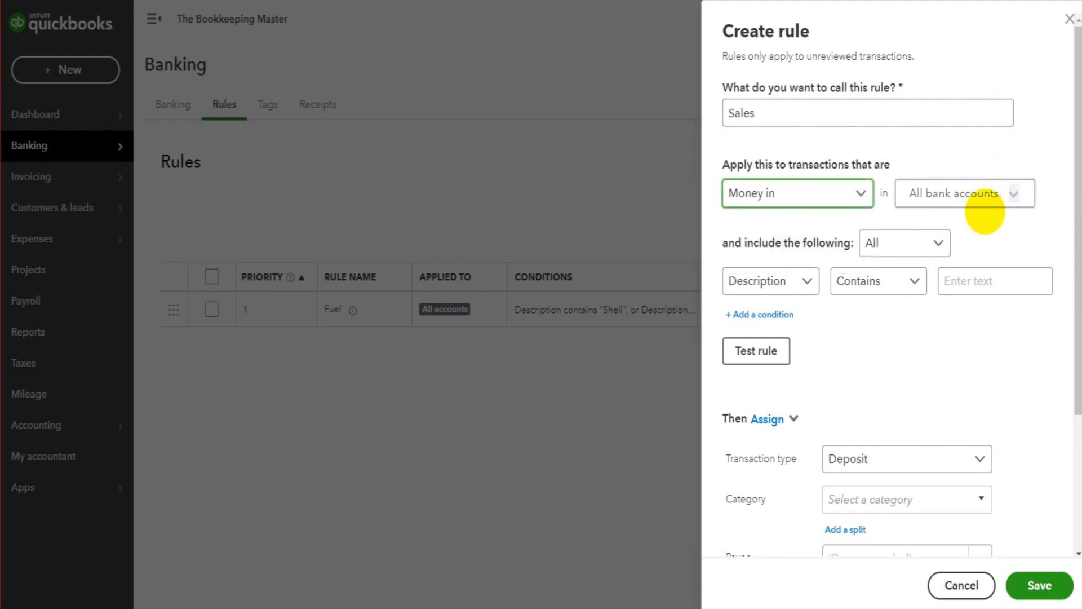
left_click(962, 277)
left_click(962, 276)
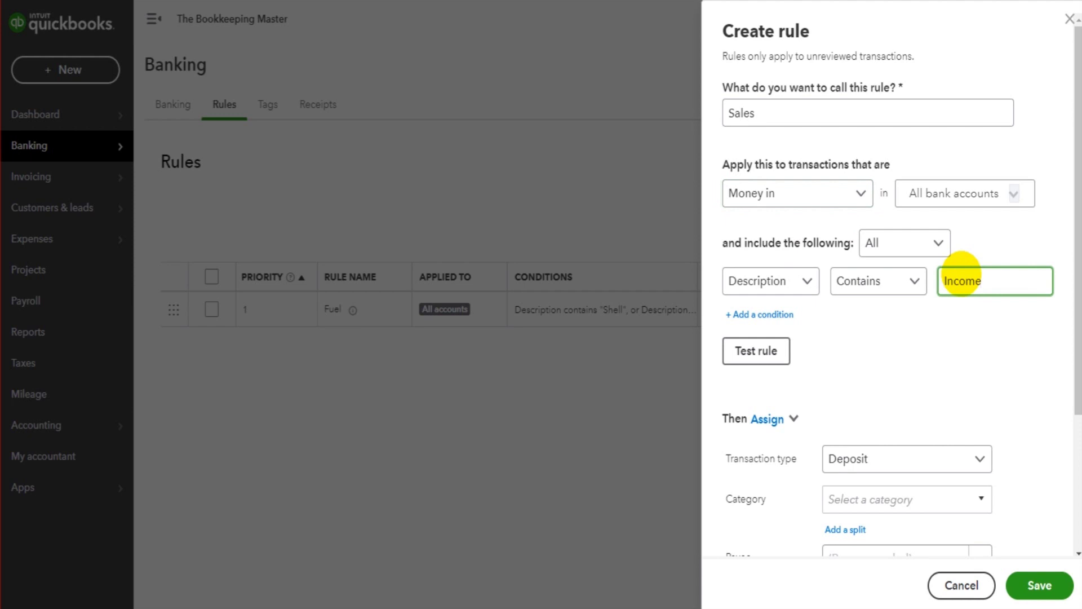
scroll(952, 269, "down", 3)
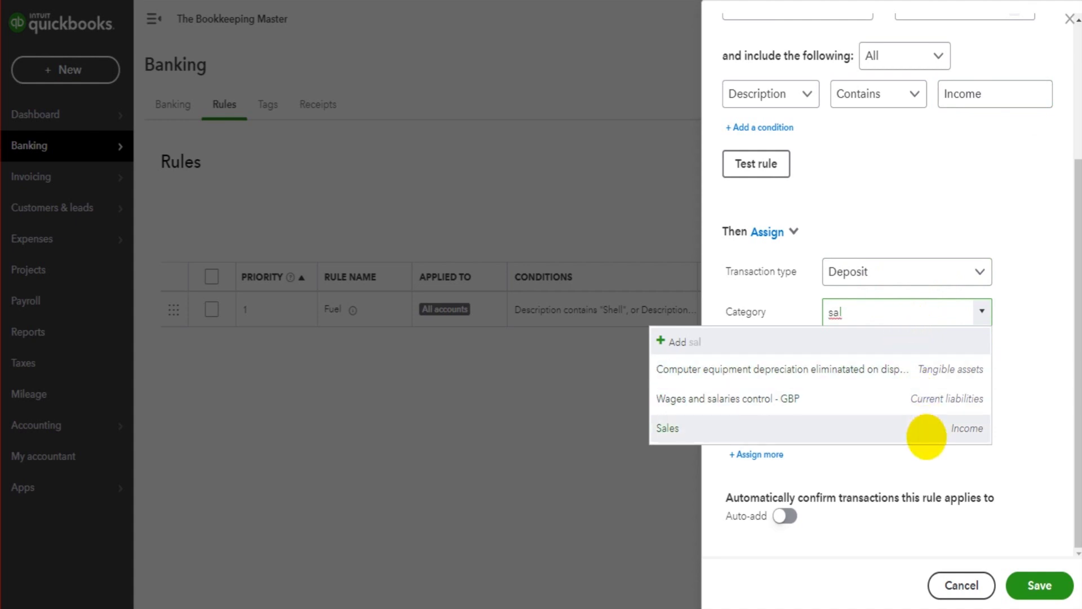
Set the Sales category, leave auto-add off, and save the rule.
left_click(924, 431)
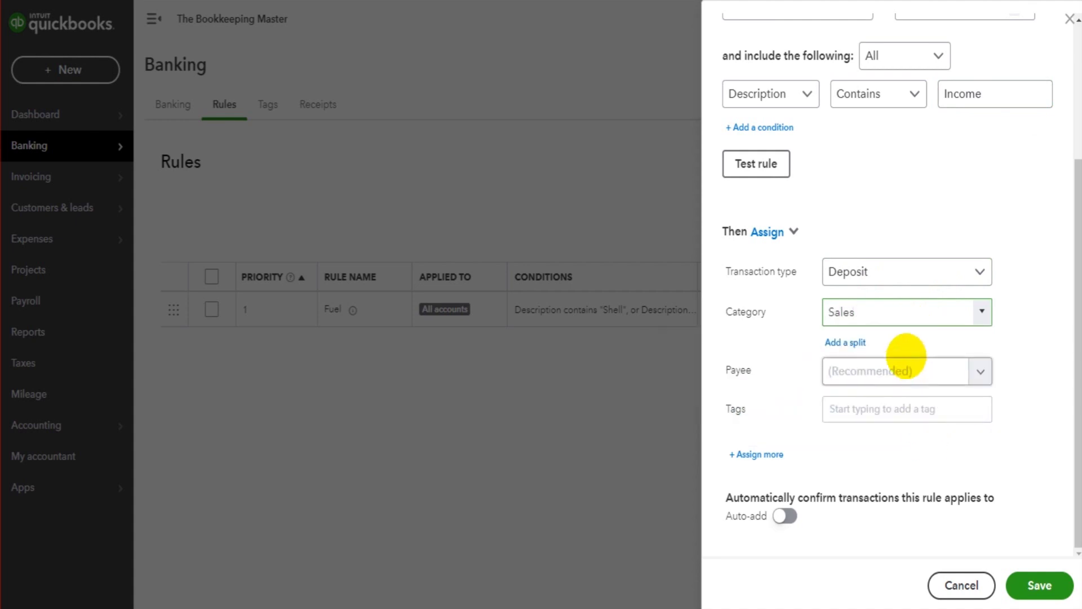
left_click(874, 376)
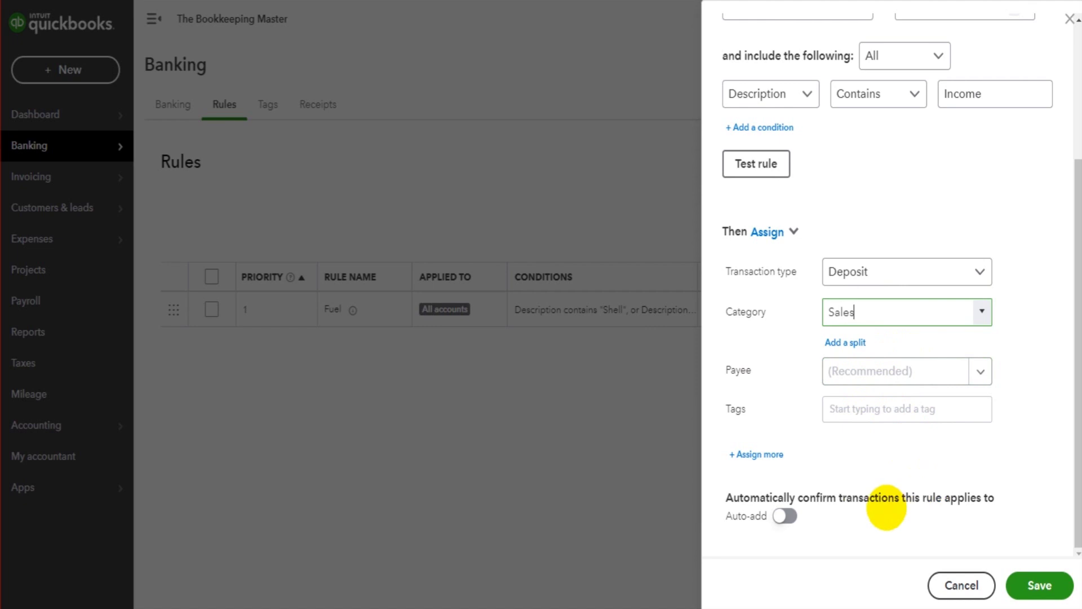
left_click(785, 516)
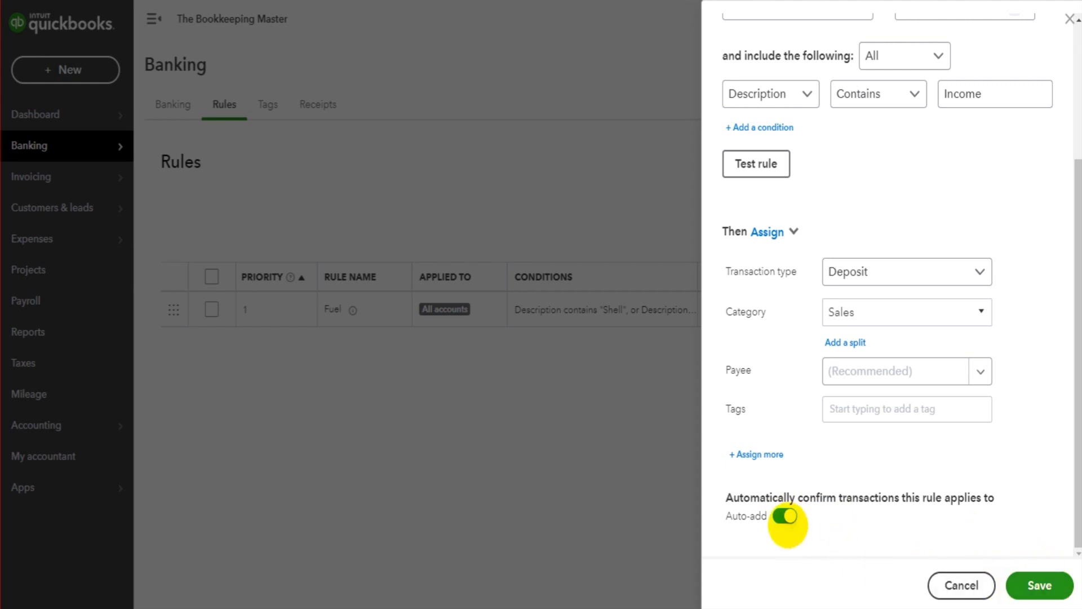
left_click(785, 516)
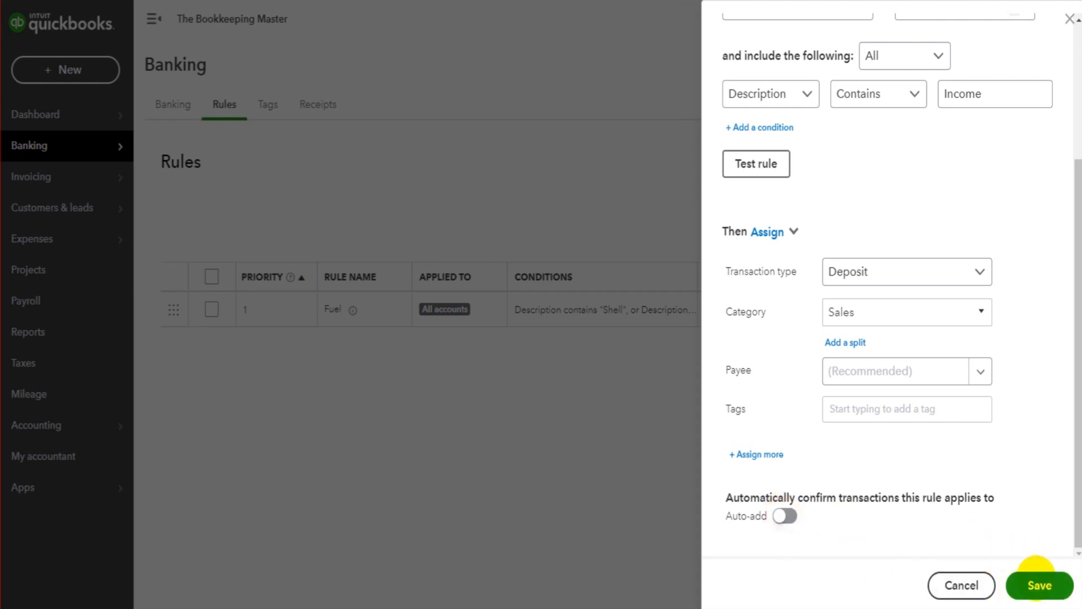
left_click(1038, 584)
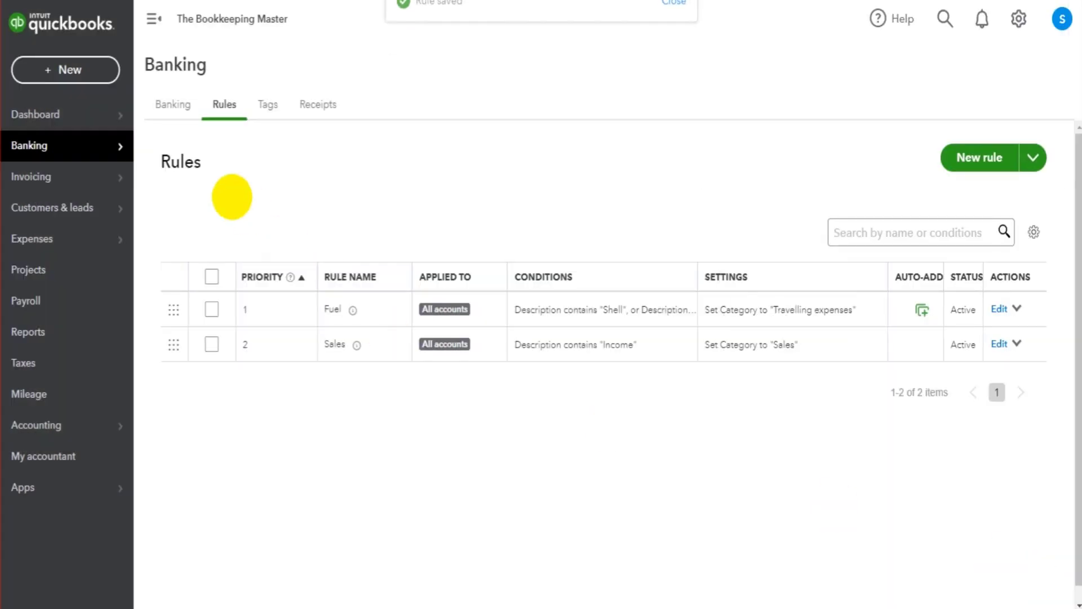
Add the 15/02 and 10/02 Income deposits as Sales, then return to Rules.
left_click(169, 104)
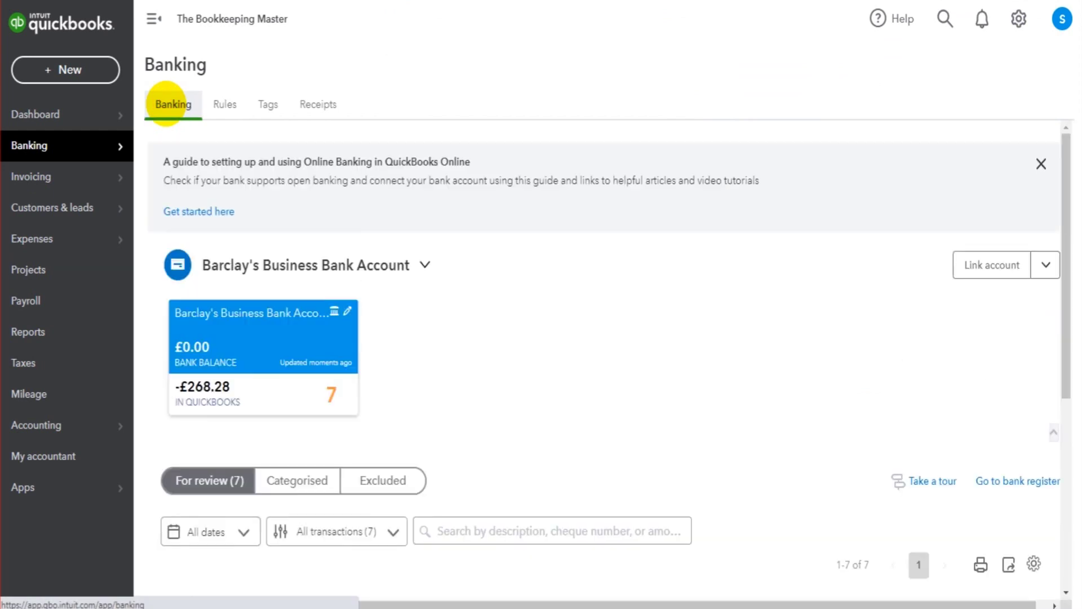
scroll(524, 248, "down", 5)
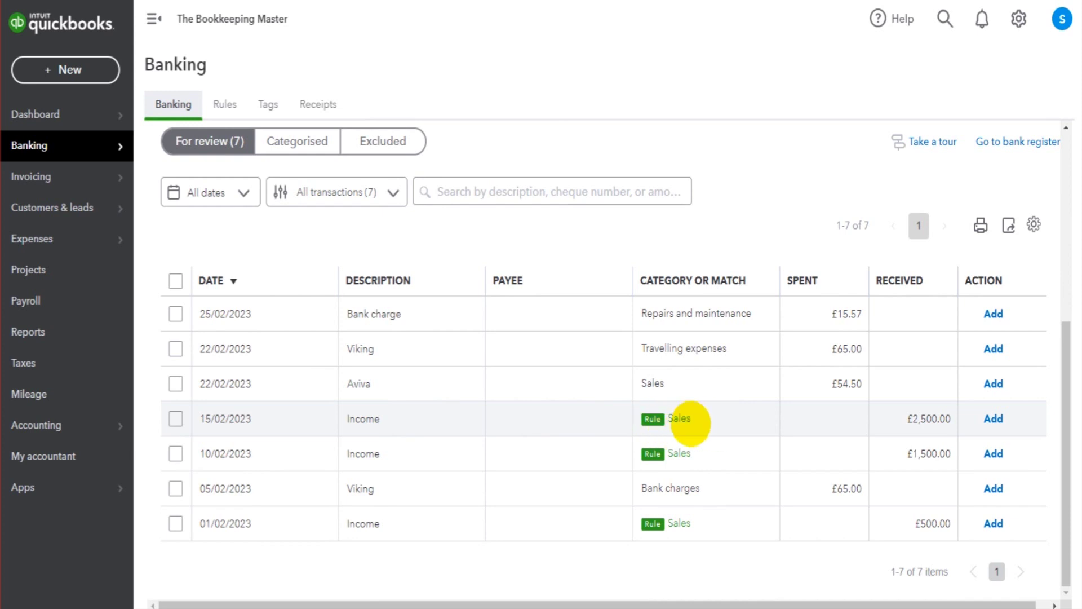
left_click(993, 418)
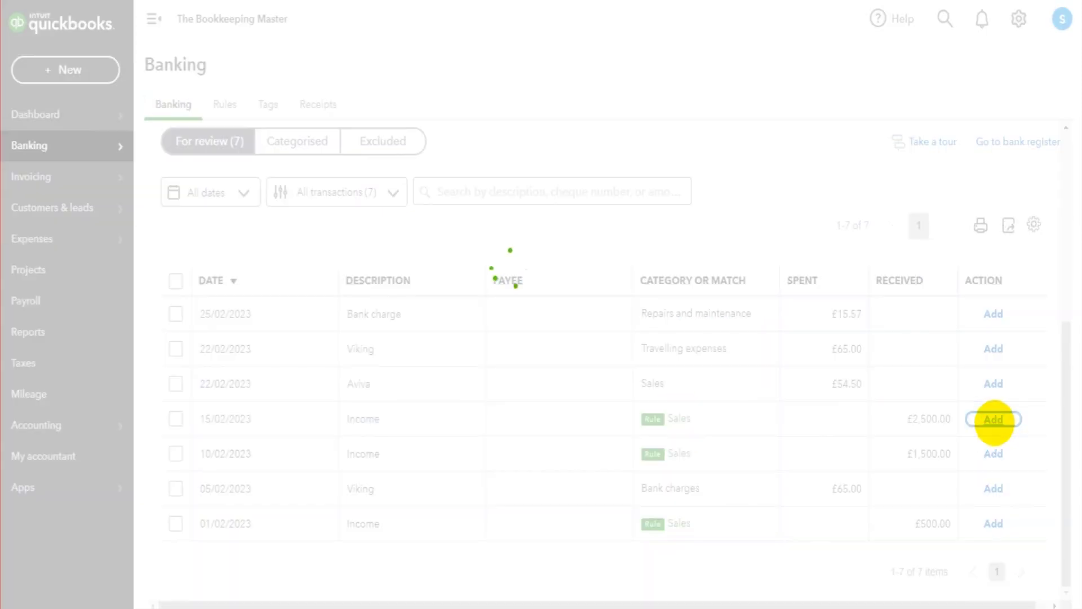
left_click(1002, 453)
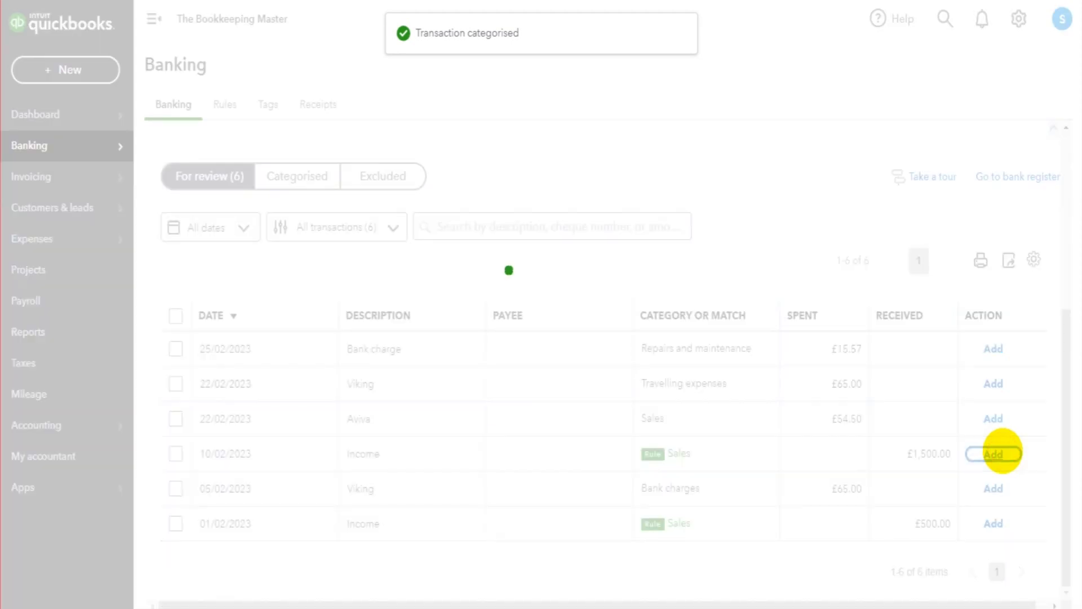
left_click(226, 107)
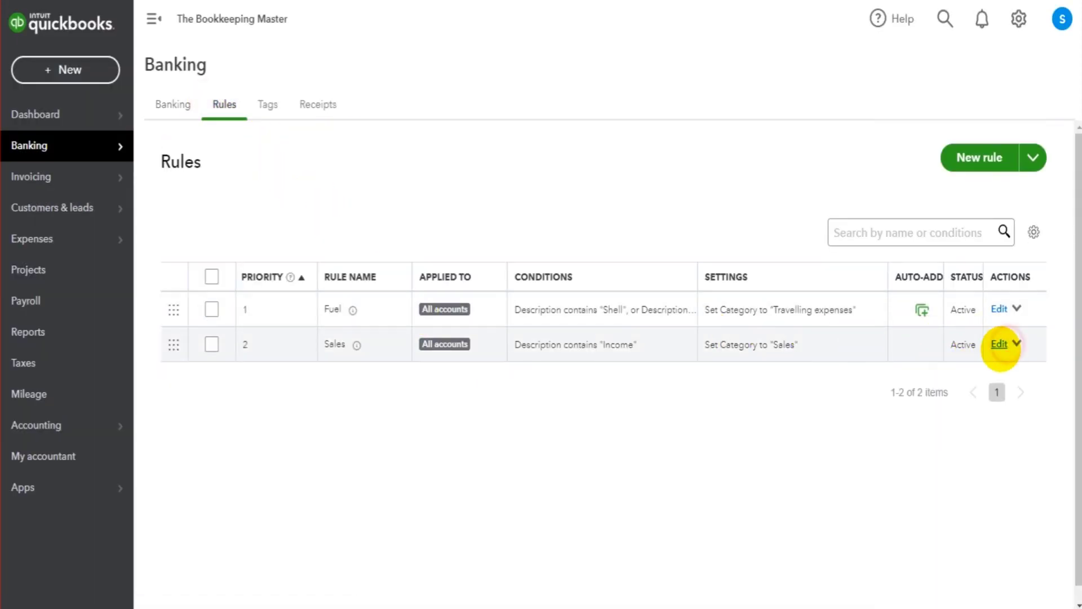
Turn on auto-add for the Sales rule, save it, and view the four remaining transactions.
left_click(999, 344)
scroll(1001, 515, "down", 3)
left_click(781, 516)
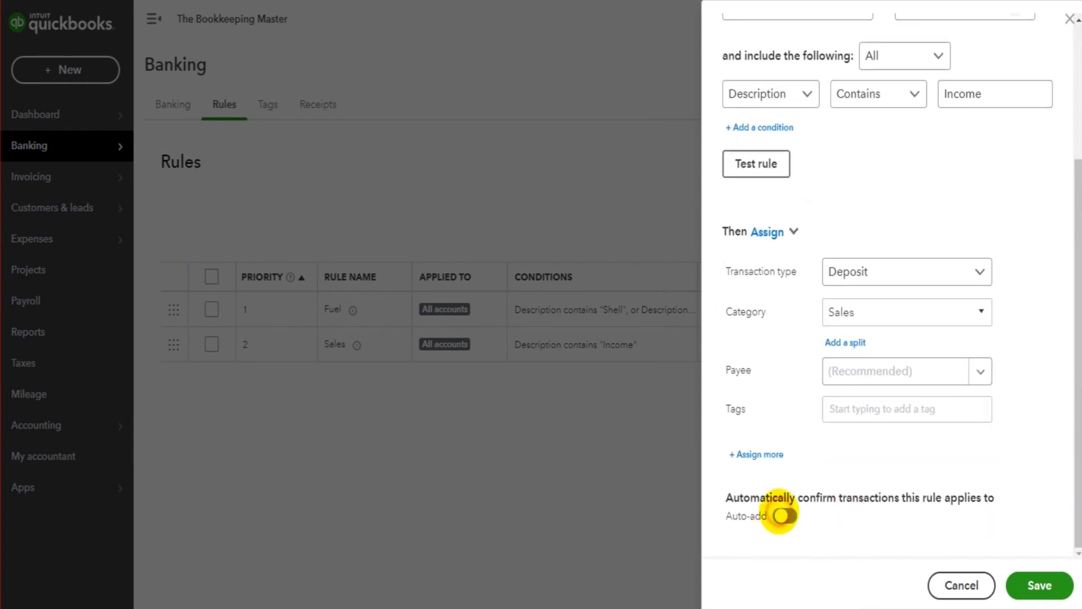
left_click(1049, 585)
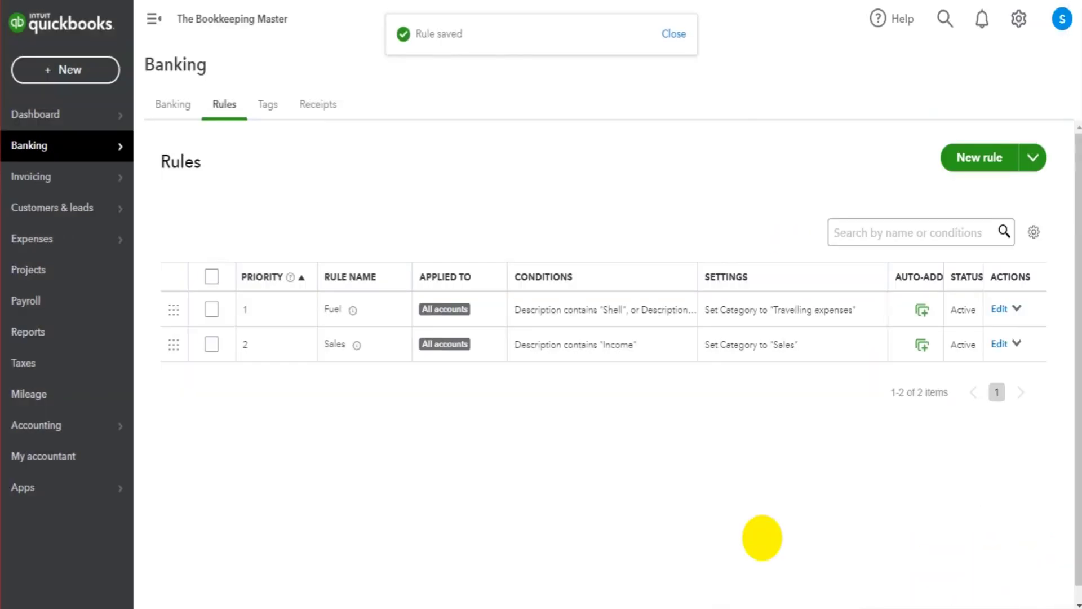
left_click(175, 105)
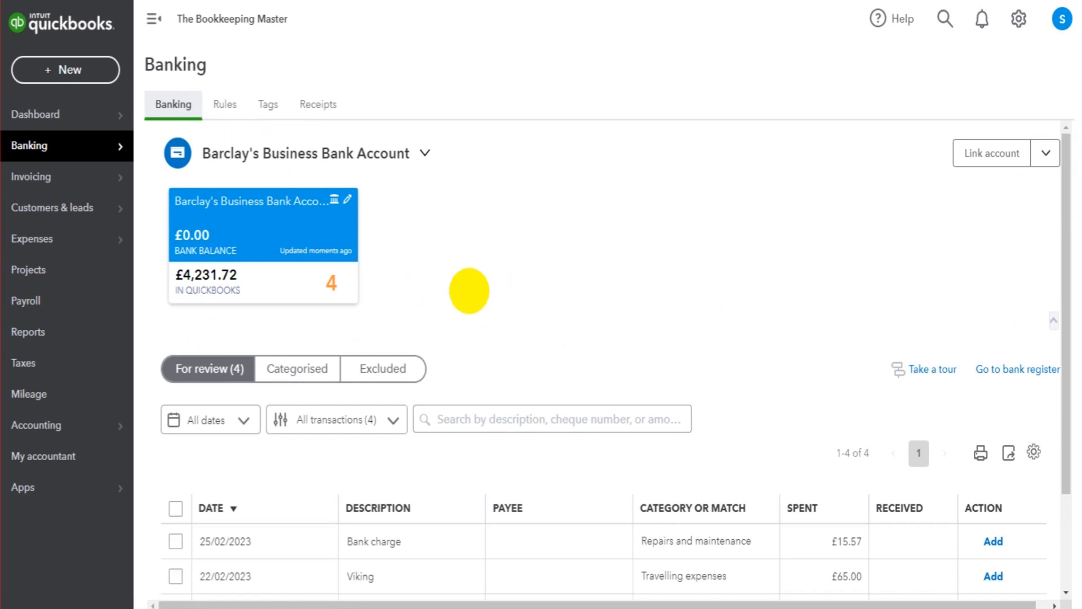
scroll(469, 299, "down", 2)
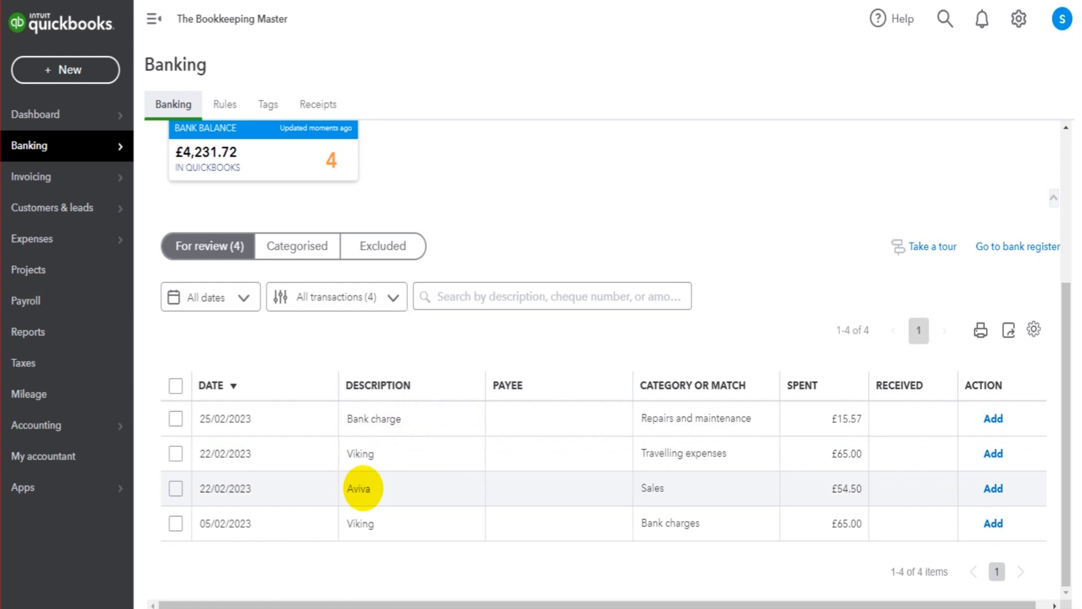
Add the Aviva £54.50 payment categorised as Insurance.
left_click(413, 485)
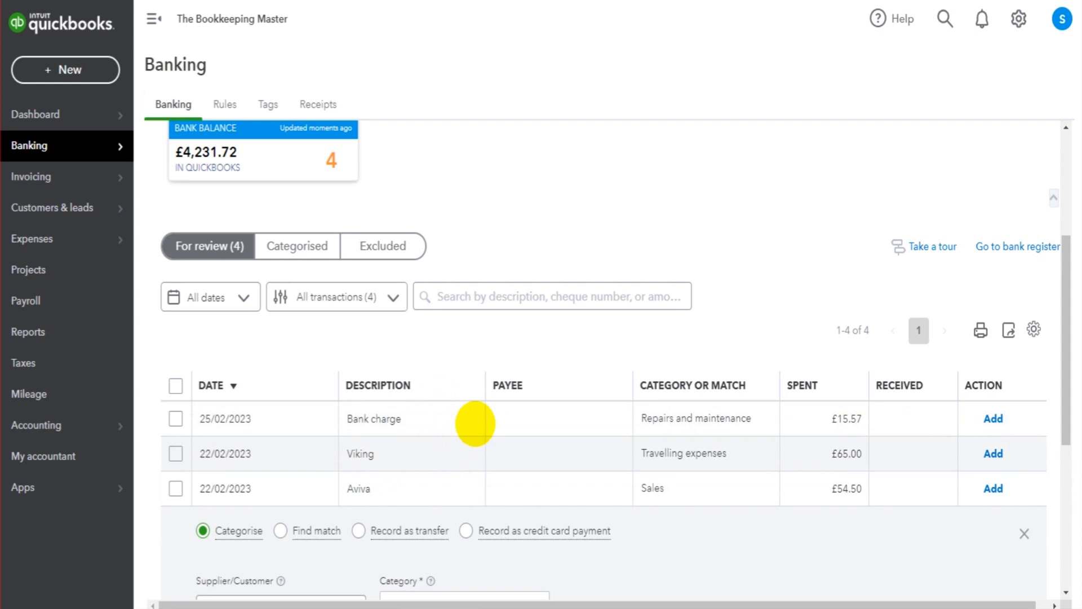
scroll(475, 424, "down", 4)
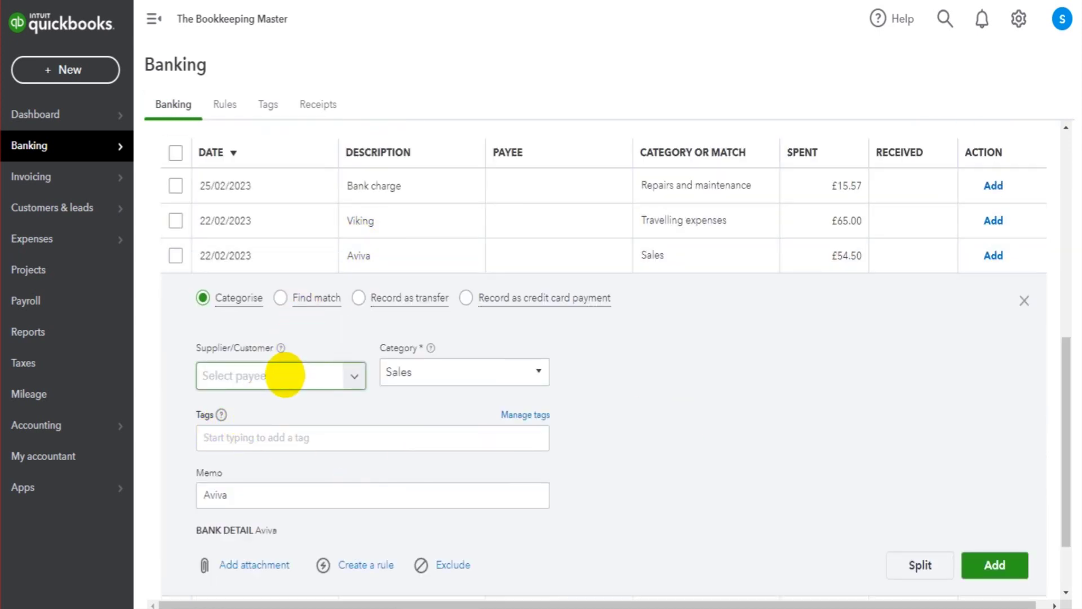
left_click(429, 372)
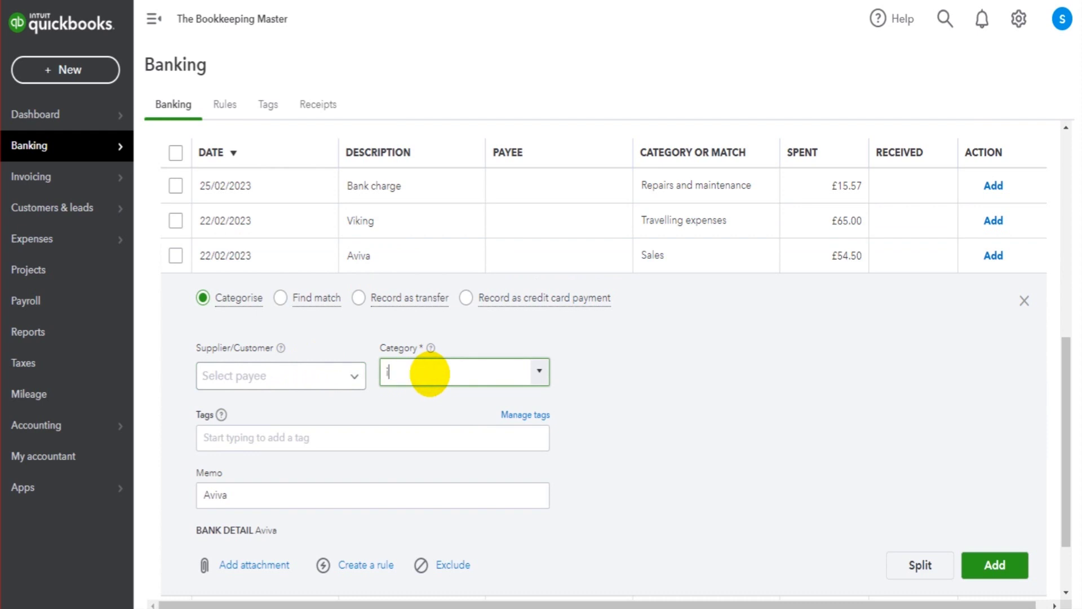
left_click(424, 428)
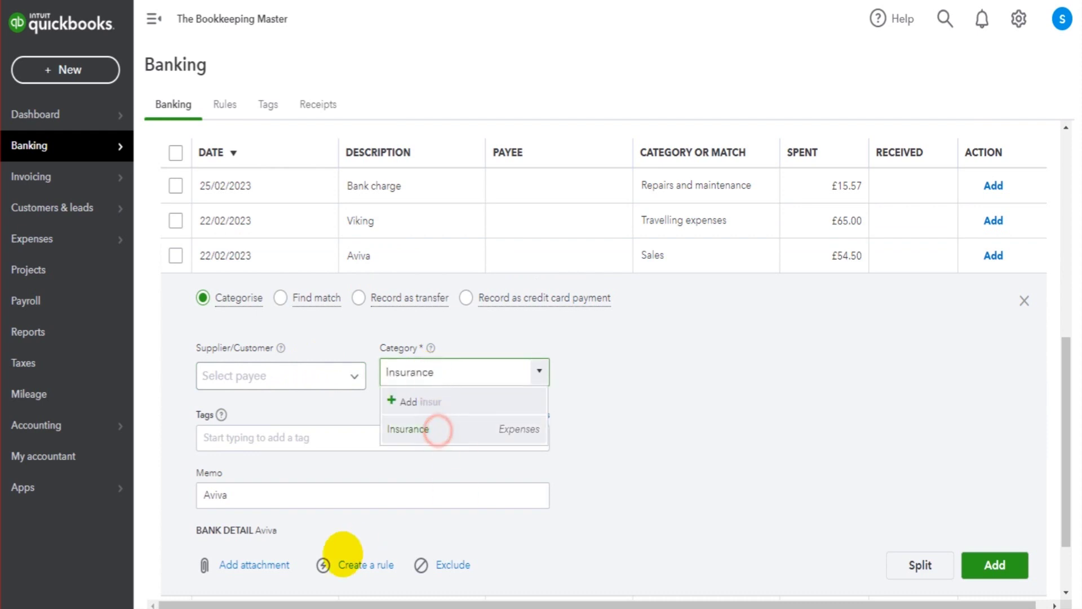
left_click(339, 430)
left_click(322, 485)
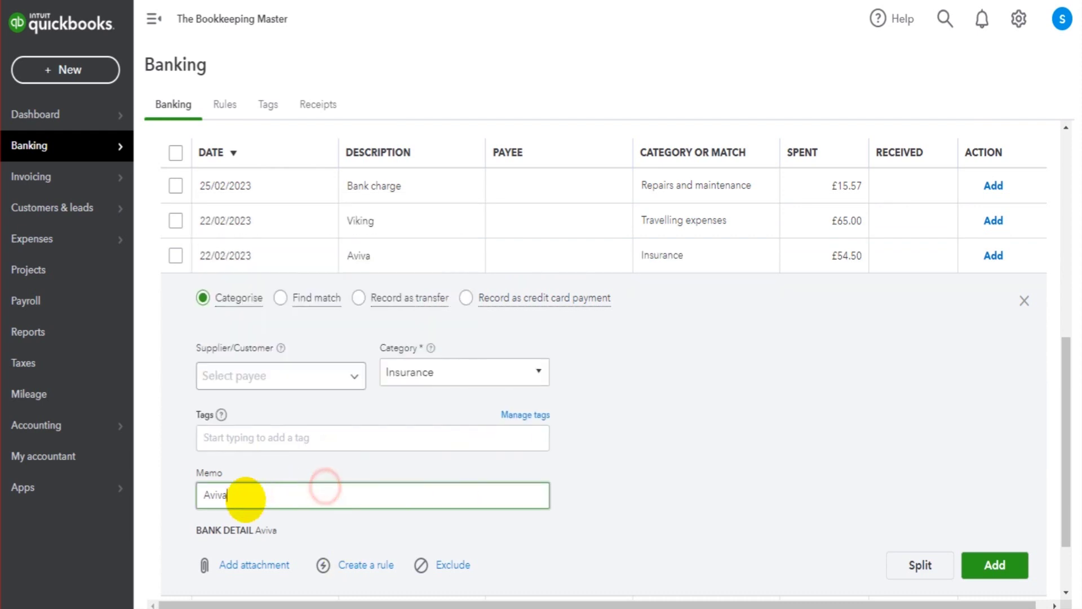
scroll(563, 484, "down", 2)
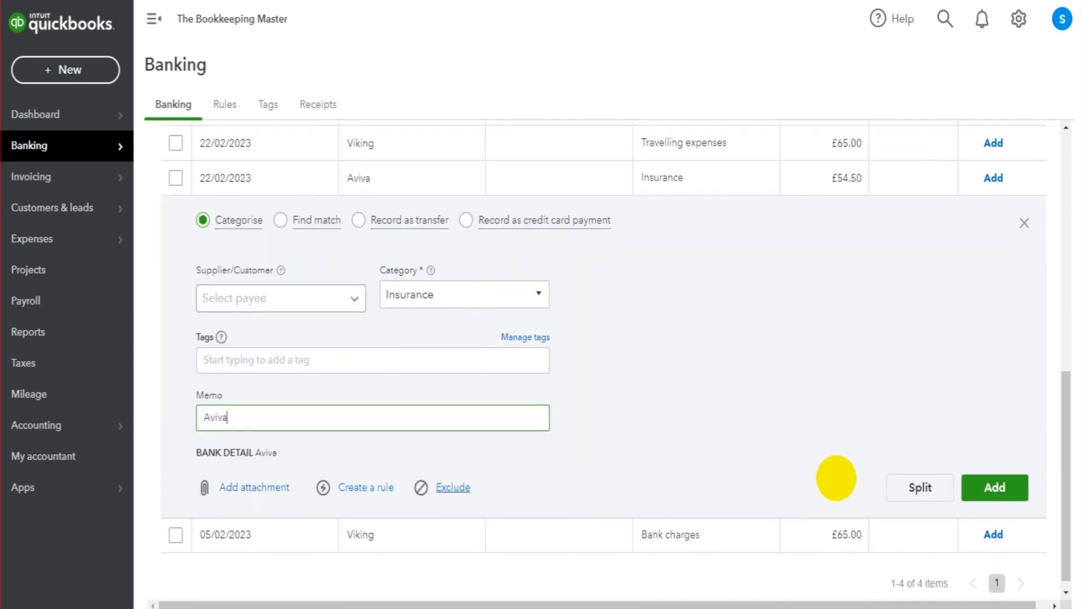
left_click(984, 483)
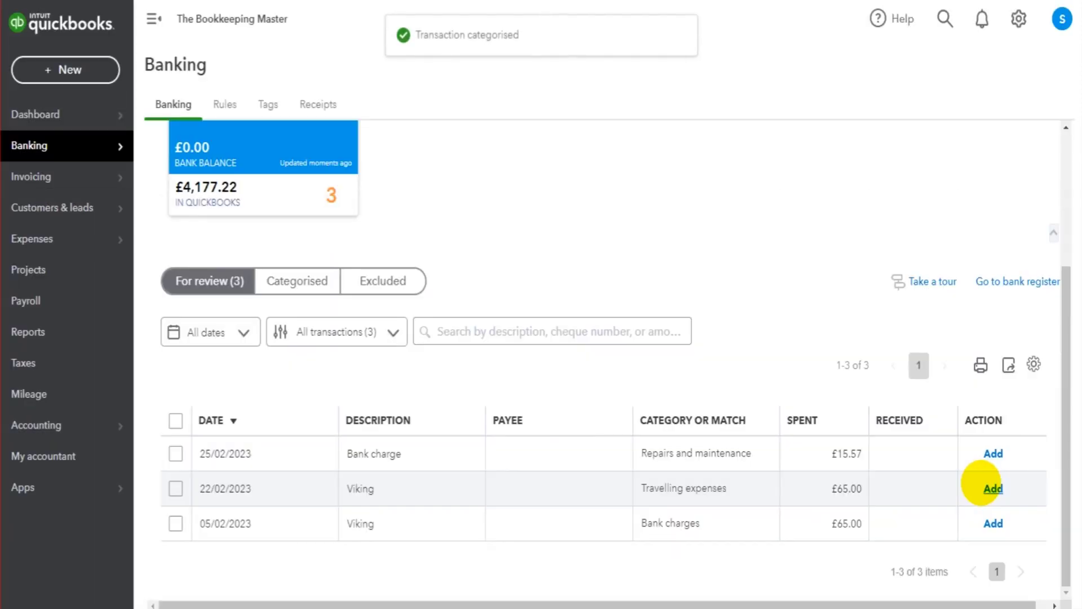
Add the £15.57 bank charge categorised as Bank charges.
left_click(415, 458)
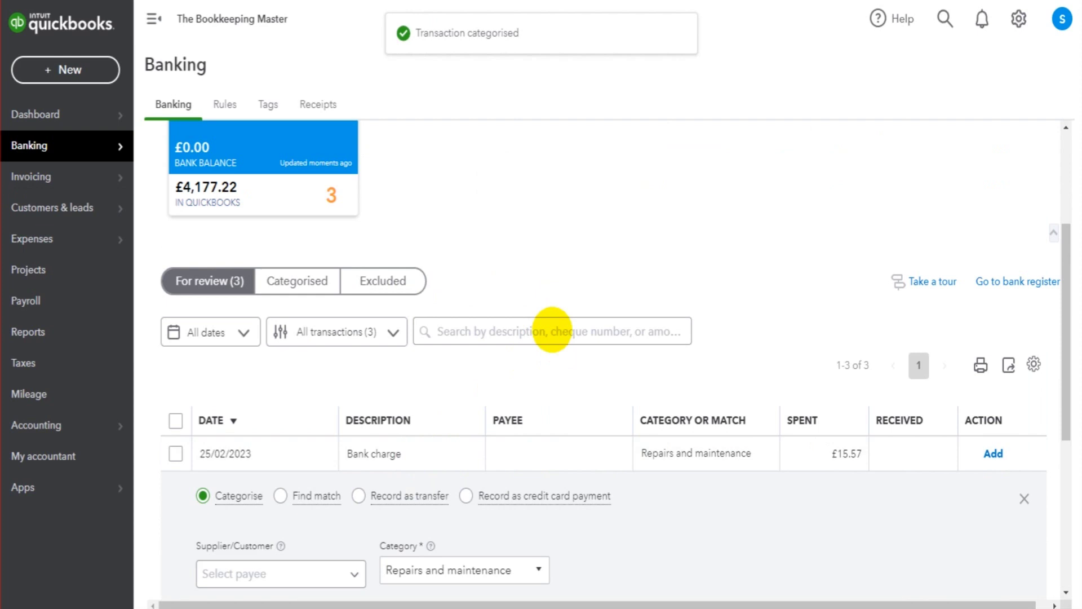
scroll(551, 326, "down", 5)
scroll(453, 306, "up", 1)
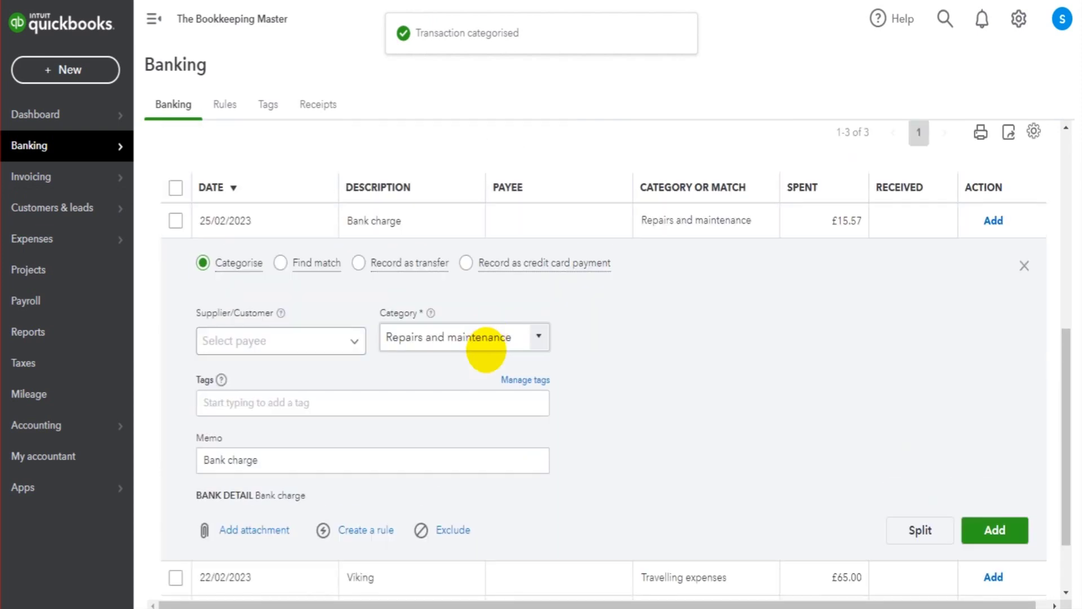
left_click(488, 336)
type("banmk")
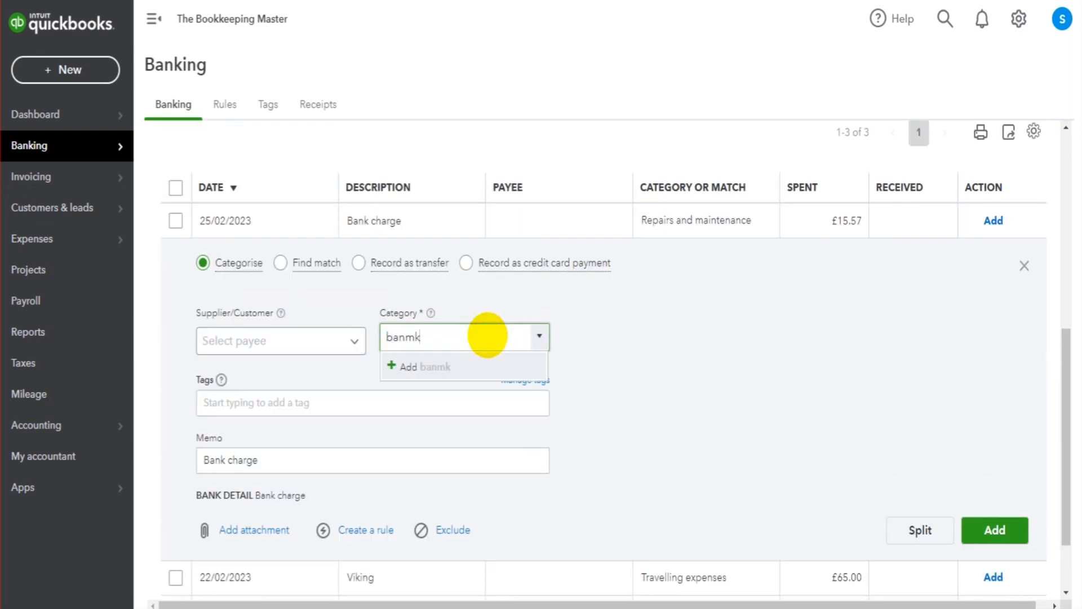
type("k")
left_click(451, 389)
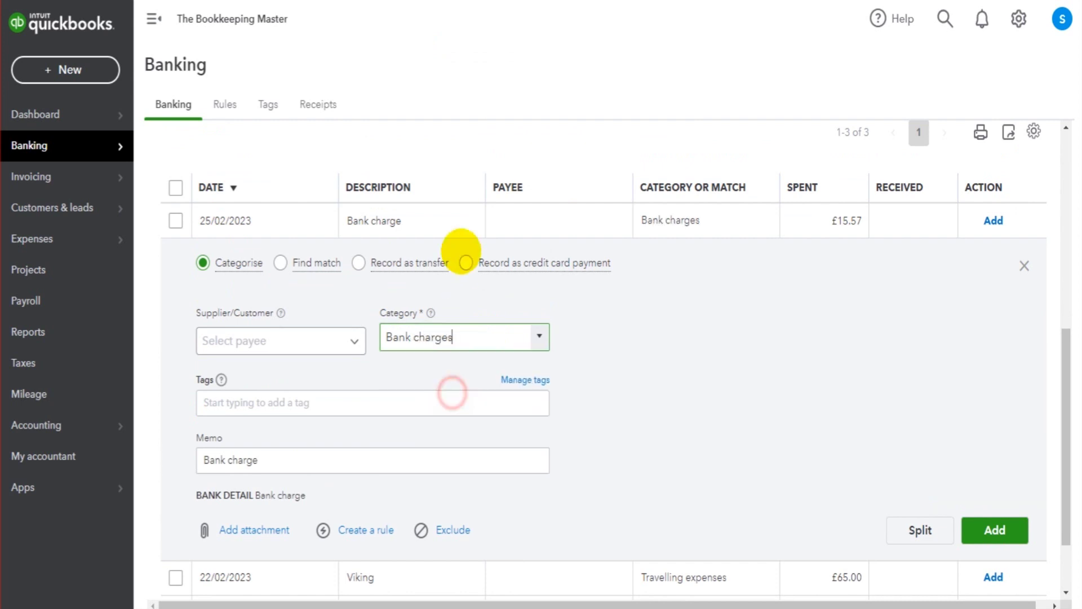
left_click(978, 528)
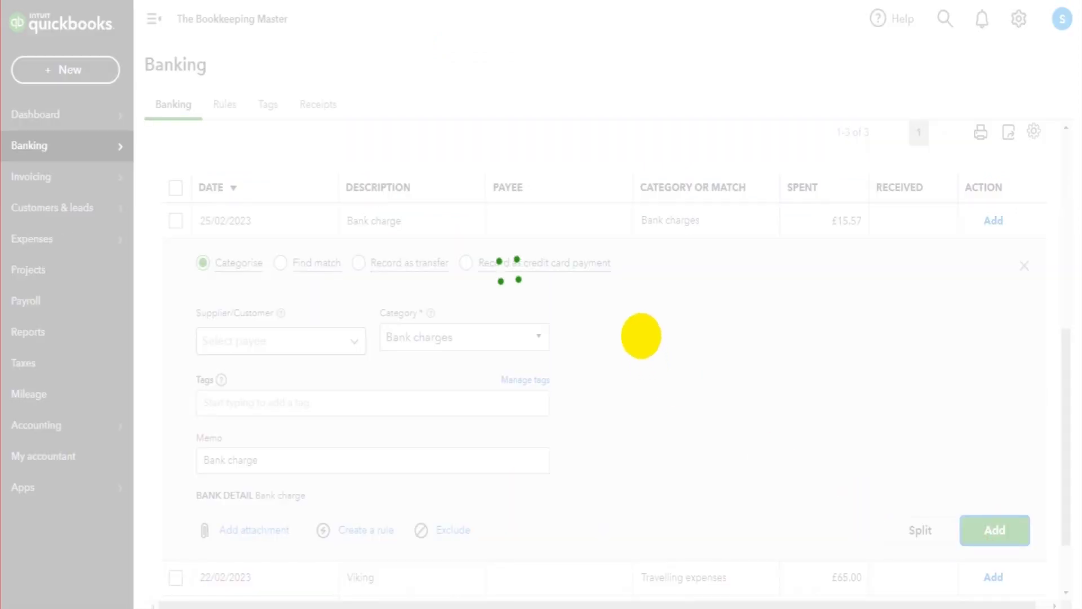
Add both £65.00 Viking payments as Printing, postage and stationery.
left_click(387, 488)
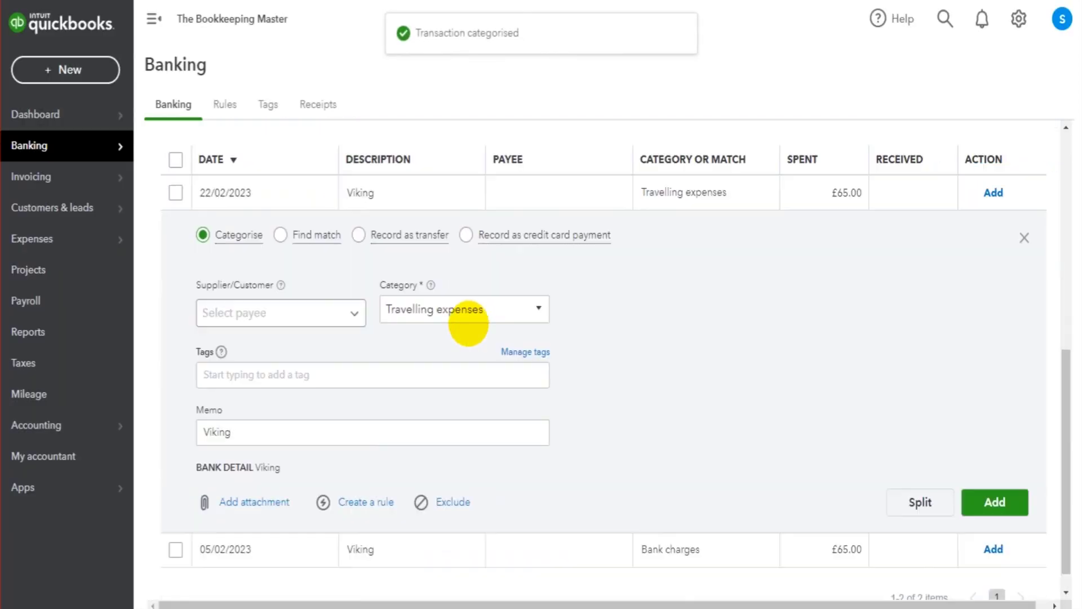
left_click(515, 285)
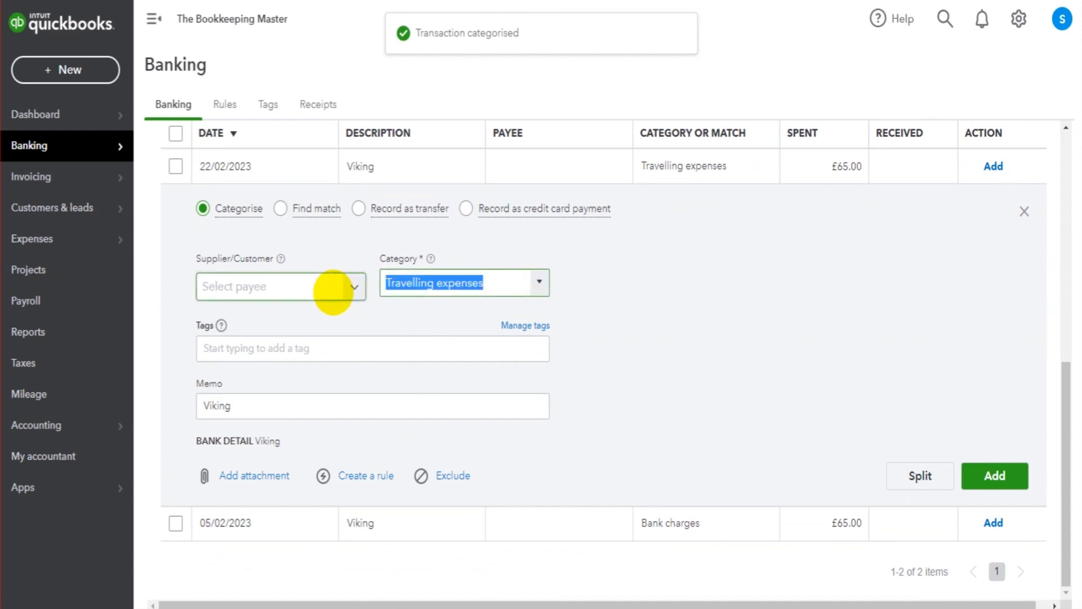
type("sta")
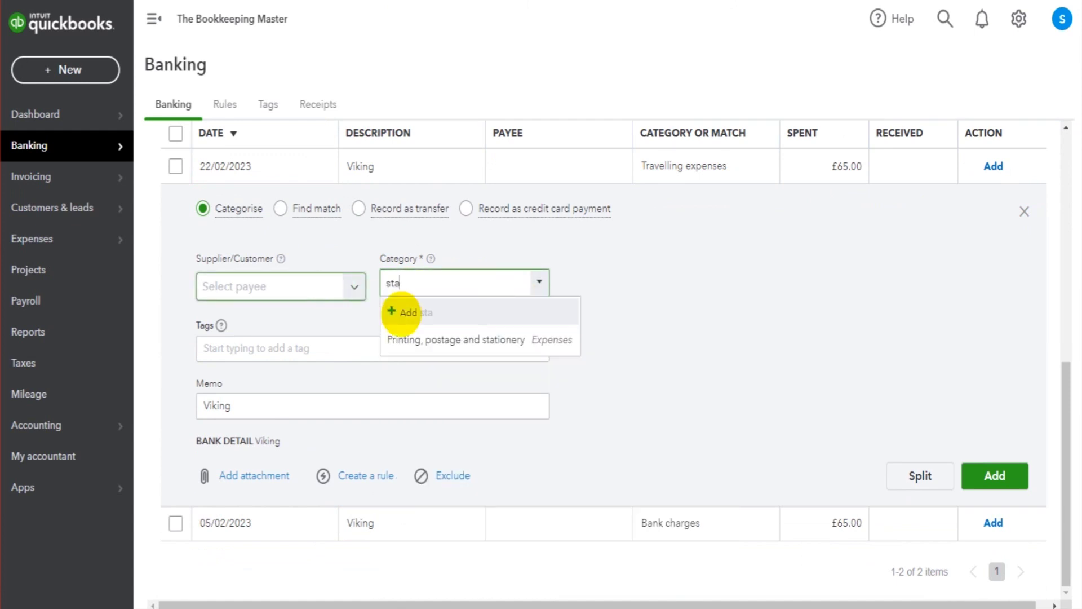
left_click(463, 335)
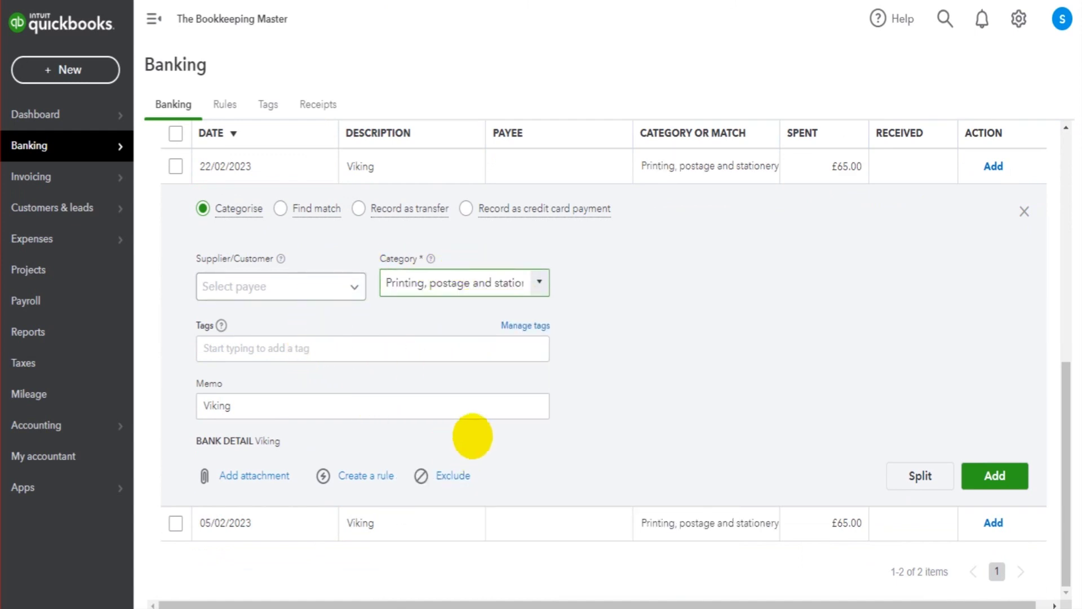
scroll(615, 388, "up", 1)
scroll(406, 356, "down", 1)
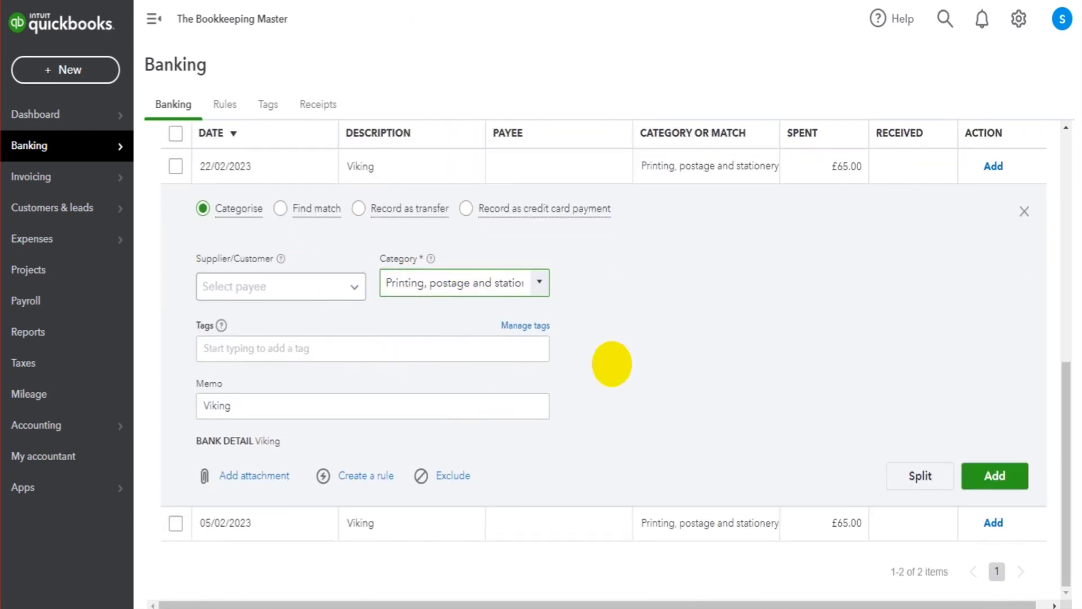
left_click(1024, 471)
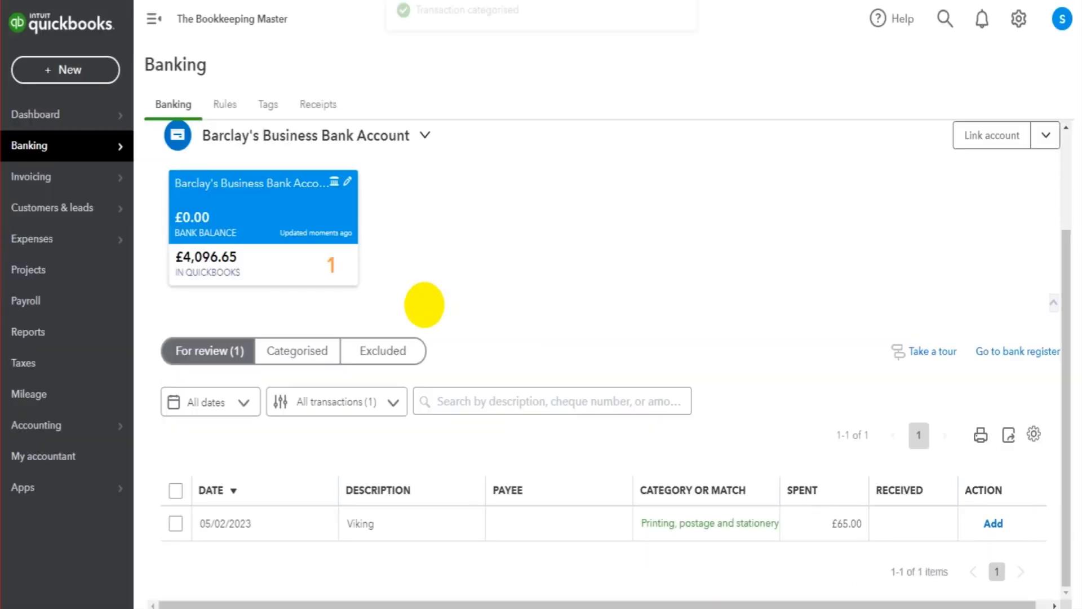
left_click(398, 530)
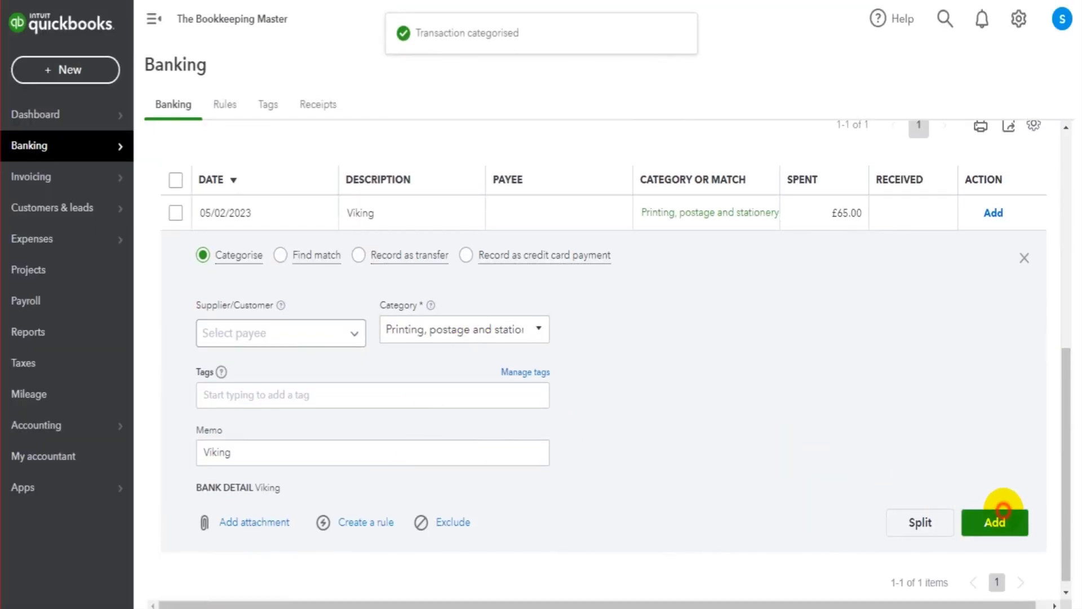
left_click(1003, 513)
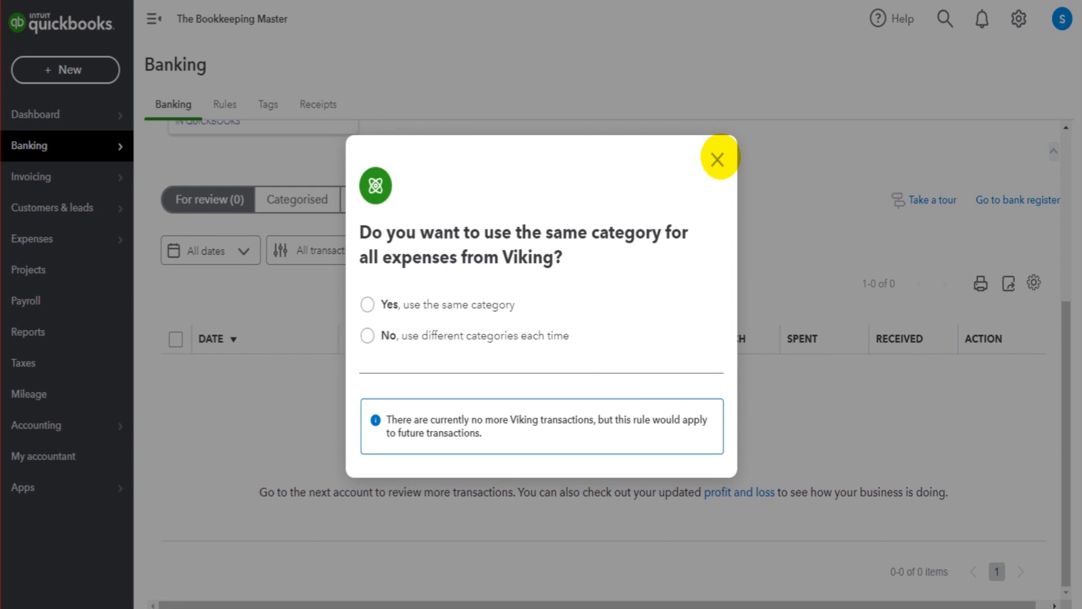
Decline the Viking same-category prompt, then open and close the settings gear menu without choosing anything.
left_click(719, 158)
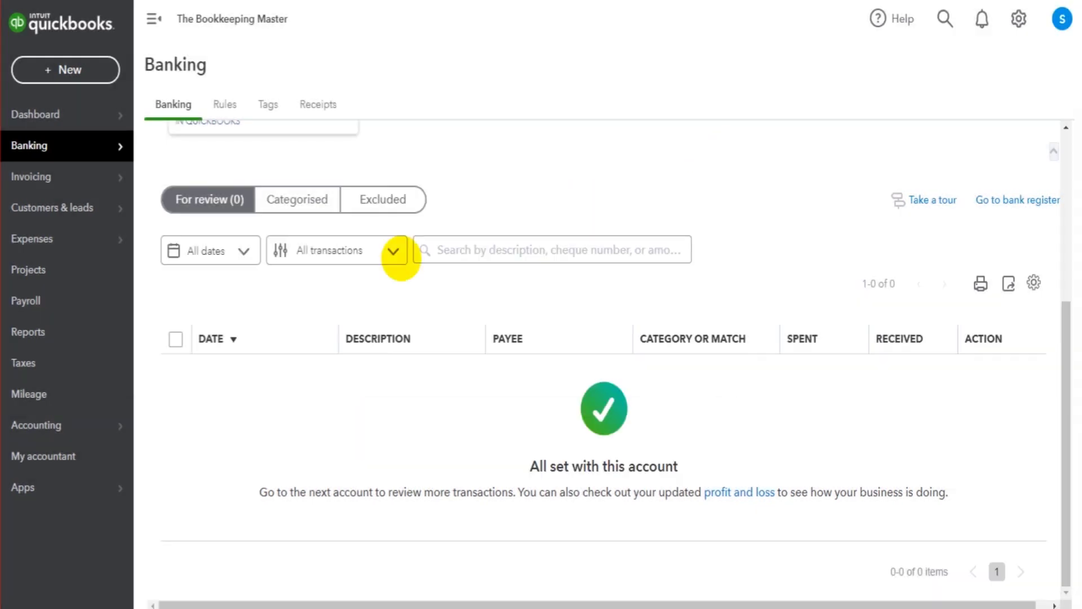
scroll(539, 461, "up", 5)
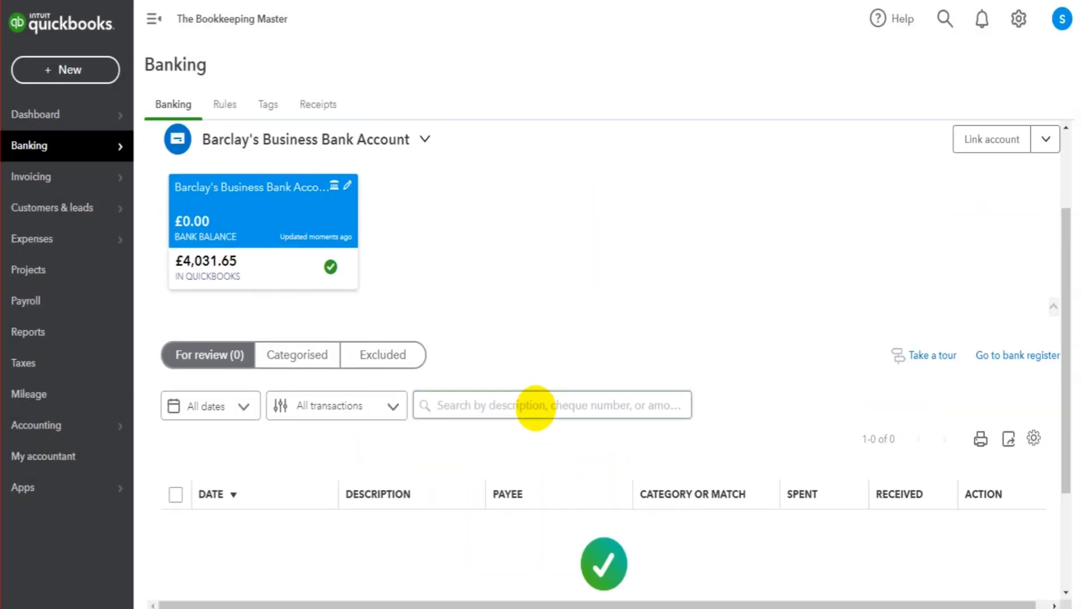
left_click(1018, 19)
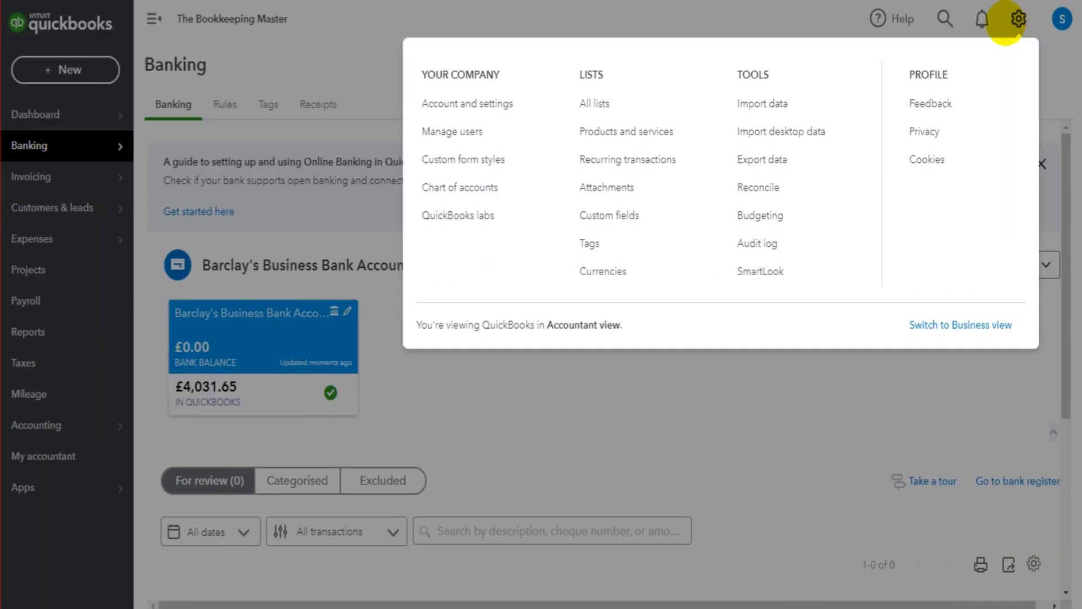
left_click(526, 449)
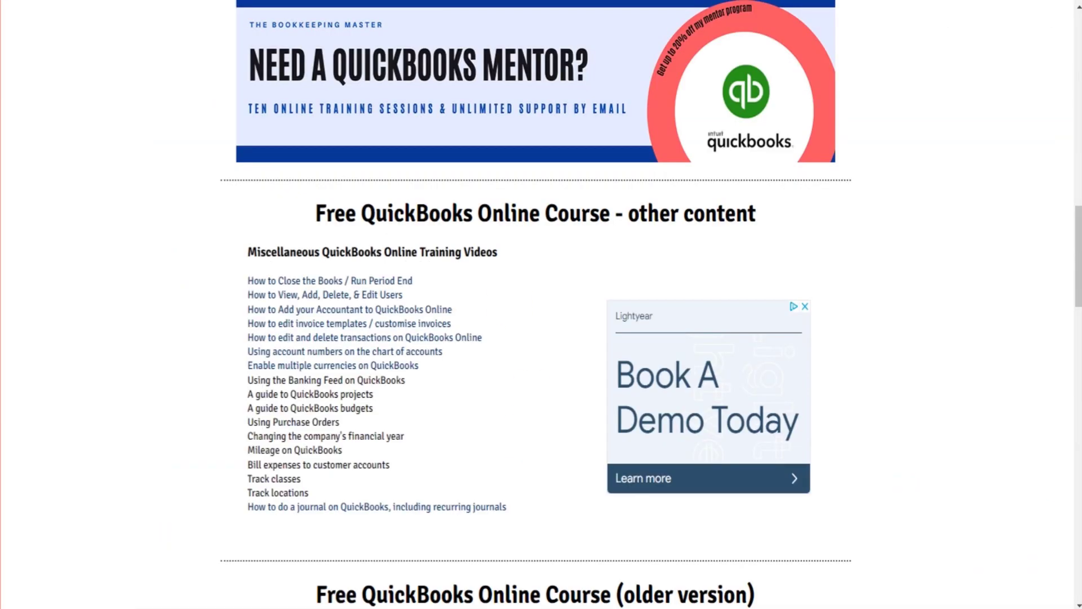
Go to the website's FREE STUFF *START HERE* page and find the Learn QuickBooks section.
scroll(423, 109, "up", 10)
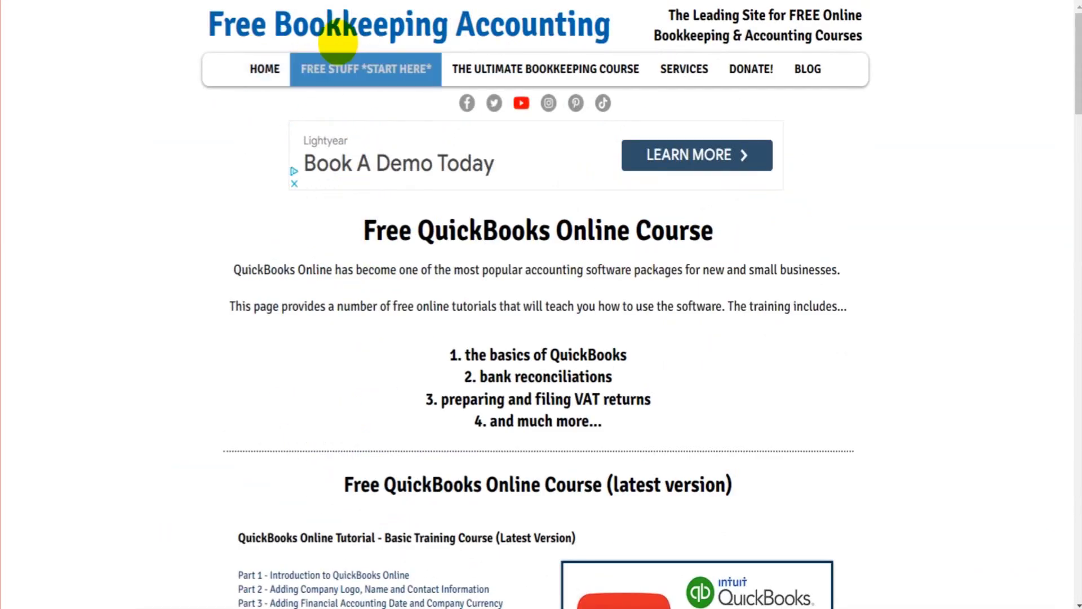
left_click(357, 73)
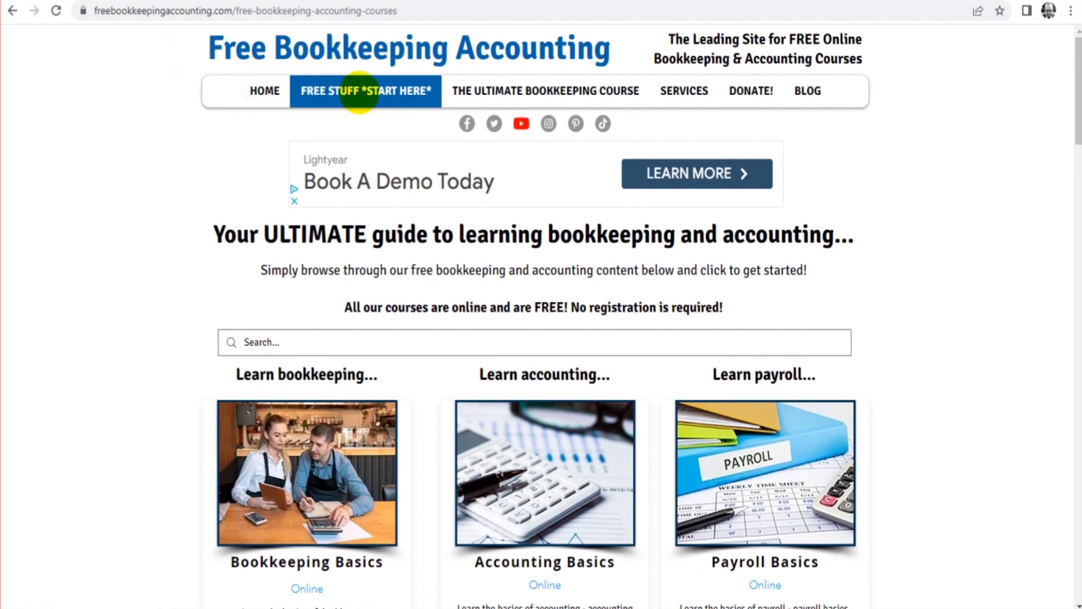
scroll(476, 152, "down", 20)
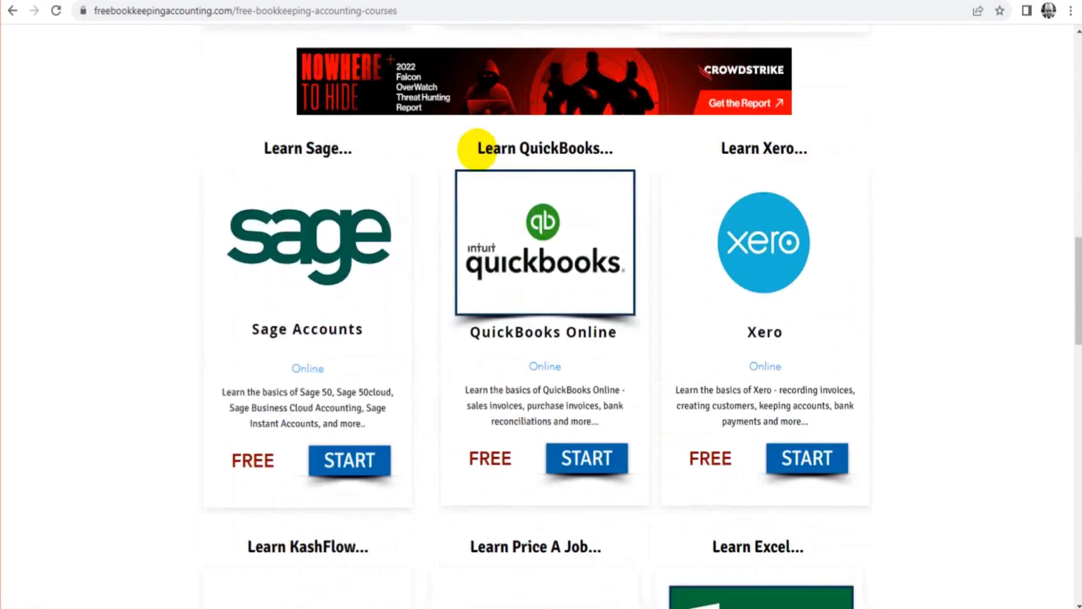
Open the QuickBooks Online course and bring the latest-version Parts 1–21 tutorial list into view.
left_click(565, 113)
scroll(508, 135, "down", 10)
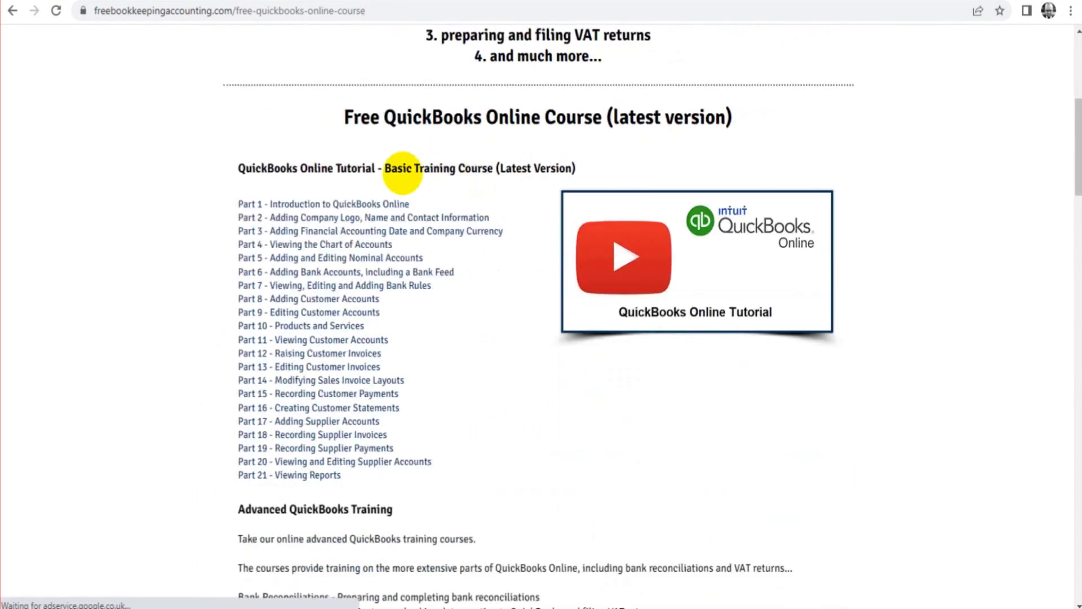
scroll(167, 216, "down", 20)
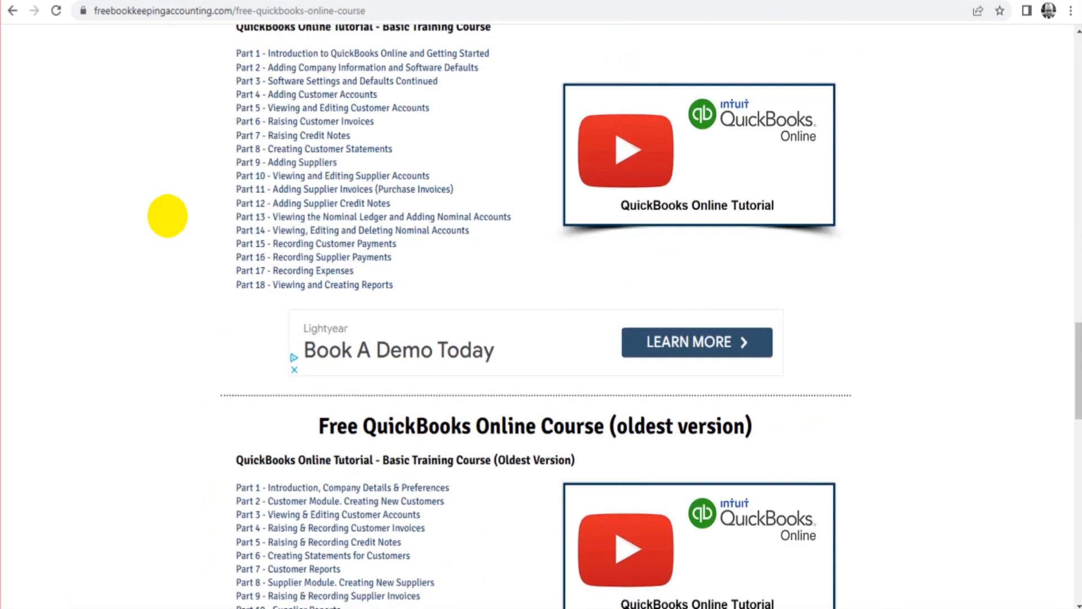
scroll(168, 215, "down", 5)
scroll(169, 220, "up", 20)
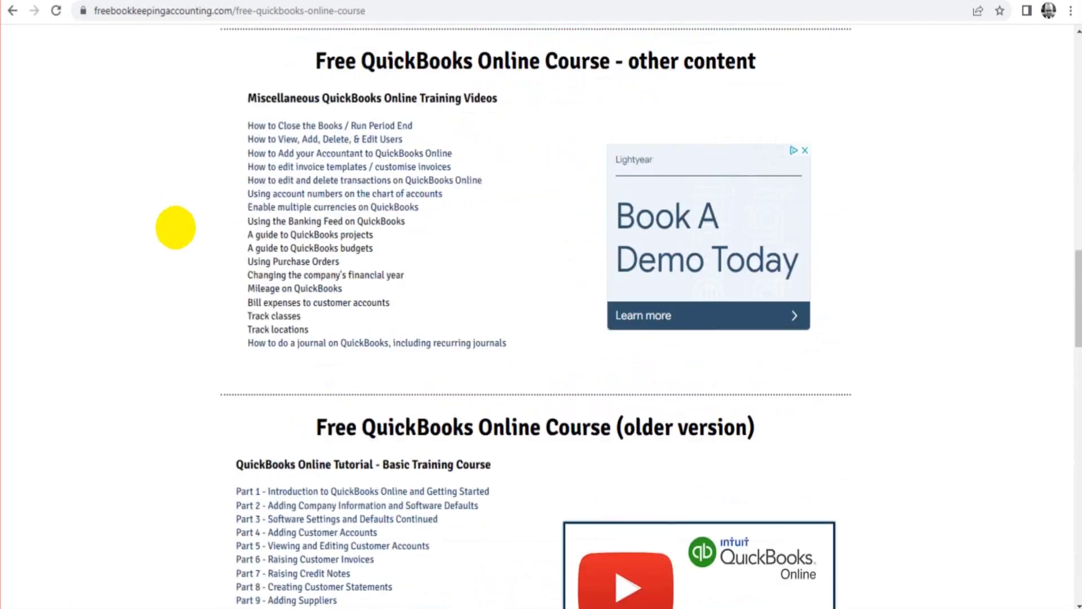
scroll(175, 228, "up", 5)
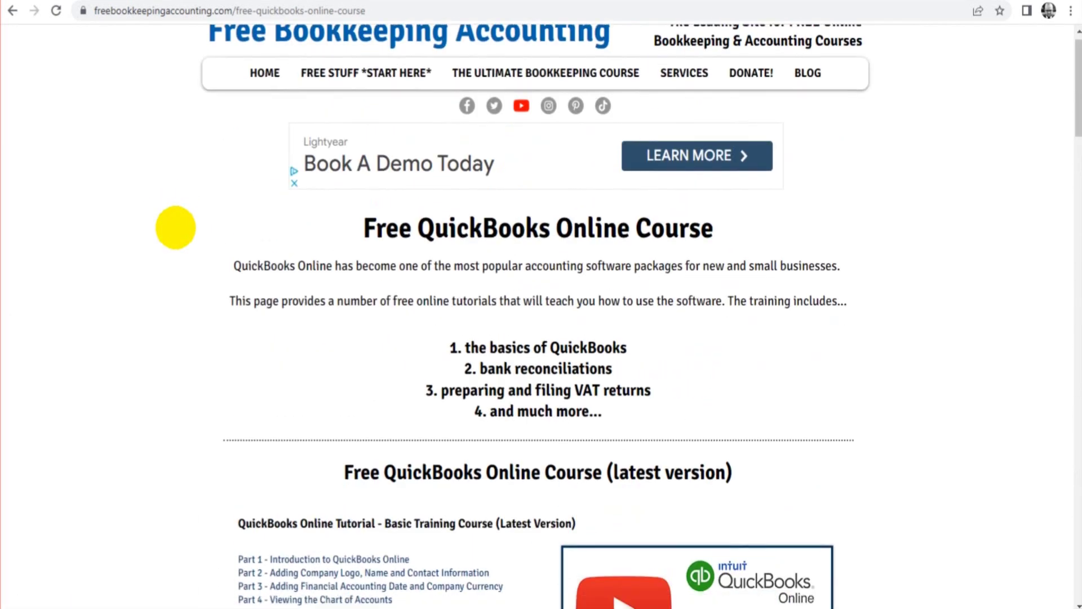
scroll(390, 95, "down", 5)
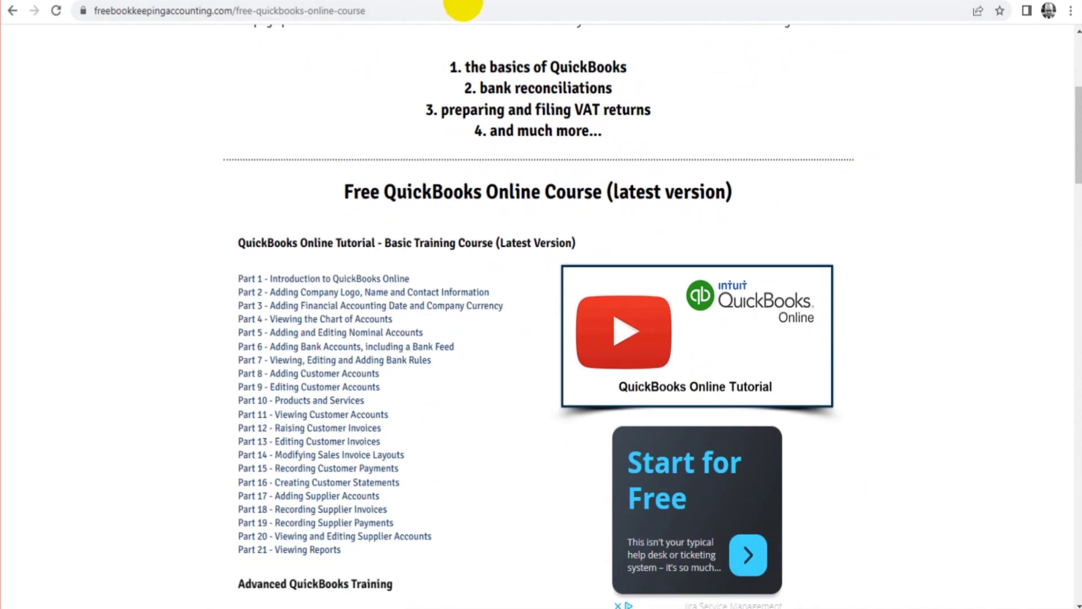